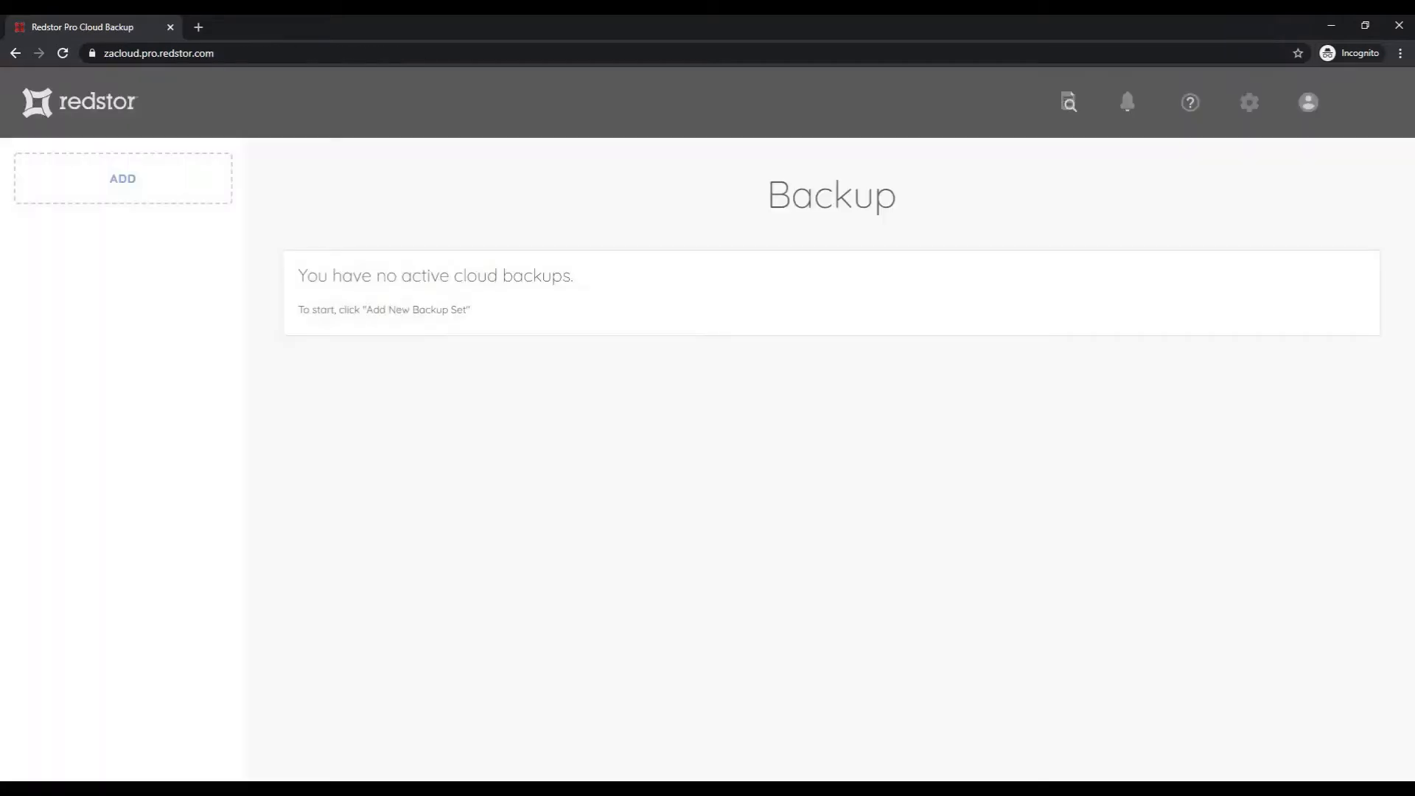
# Add a new cloud backup set using Office 365 with Exchange as the product, advancing to the permission step
pyautogui.click(174, 190)
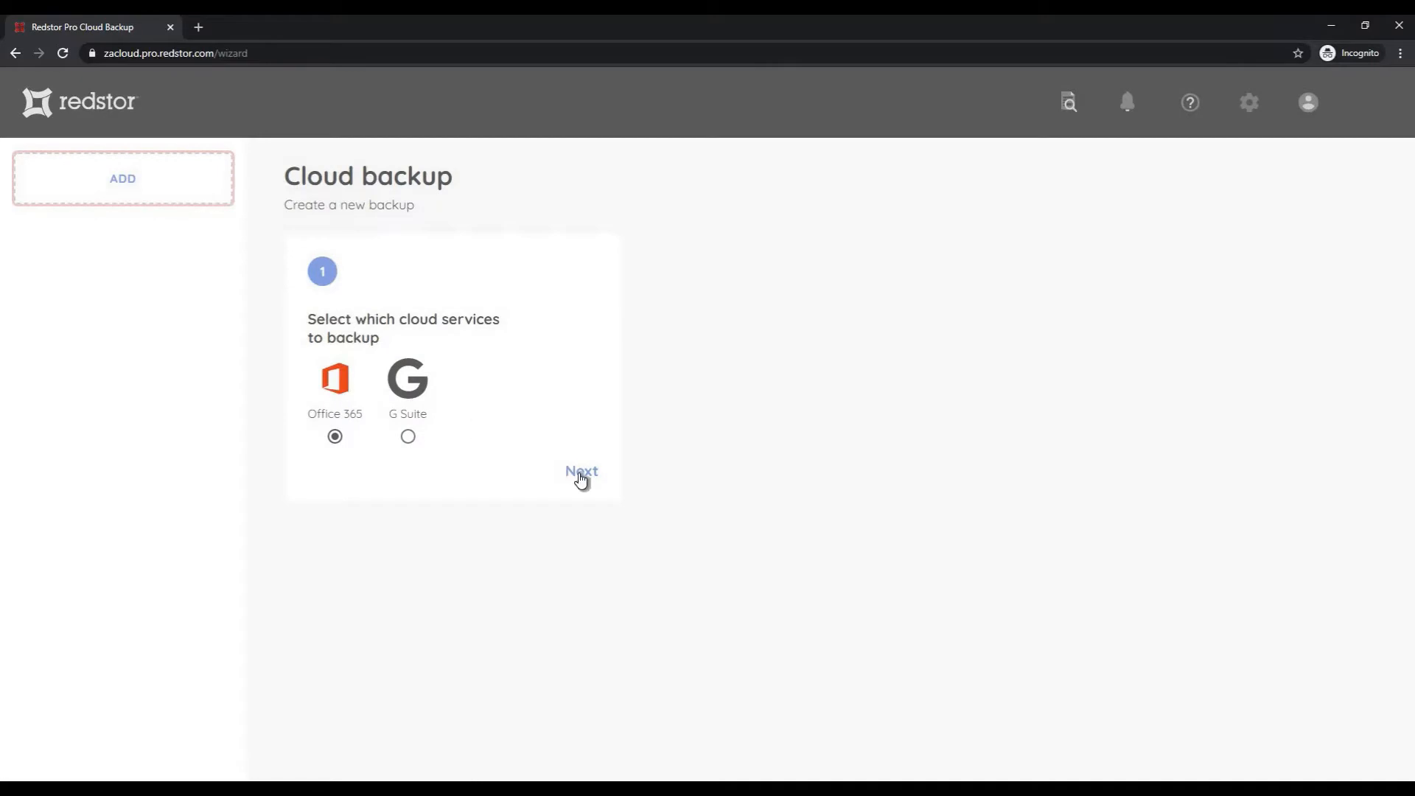
pyautogui.click(579, 473)
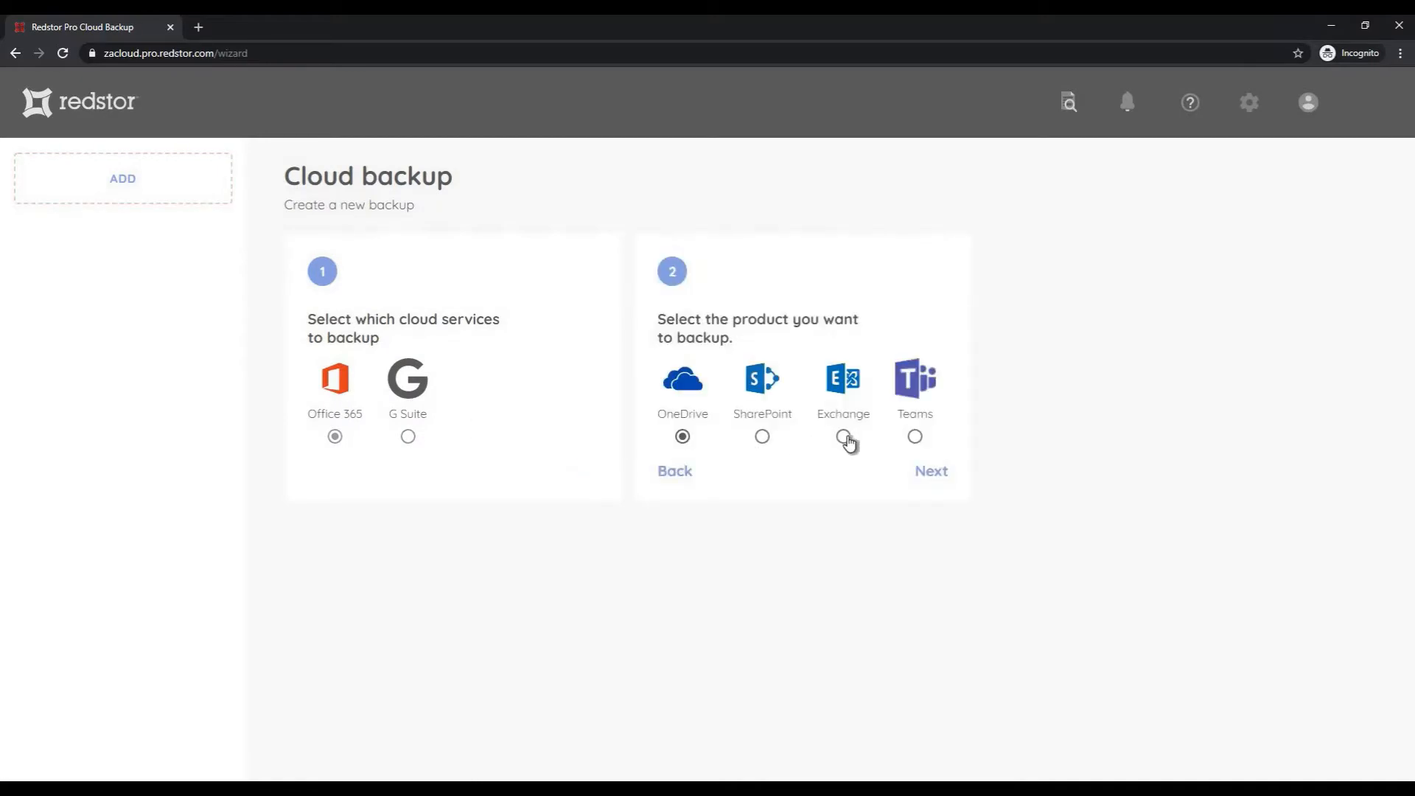
pyautogui.click(880, 440)
pyautogui.click(935, 470)
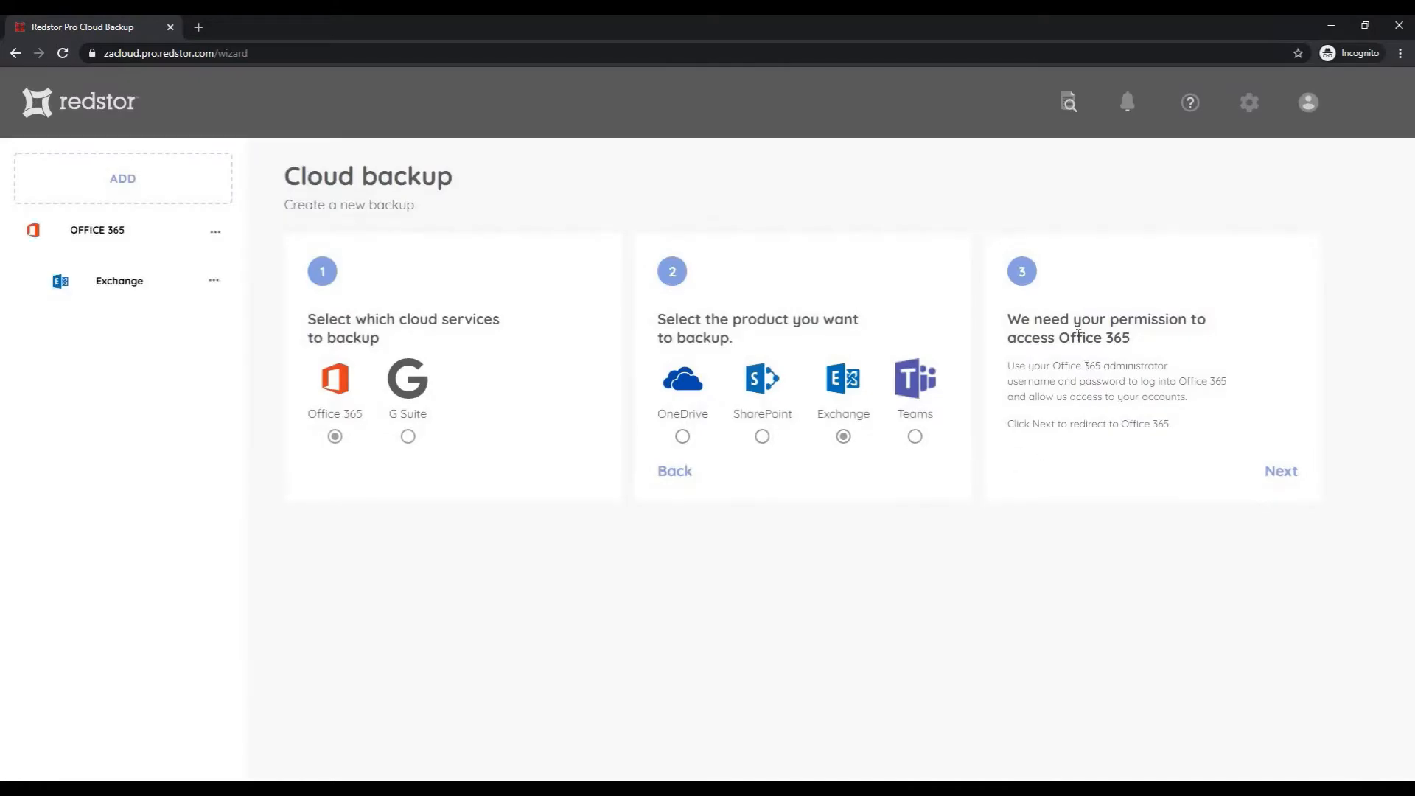
# Sign in to Microsoft with the administrator's e-mail and password to view Redstor's permissions request
pyautogui.click(1288, 476)
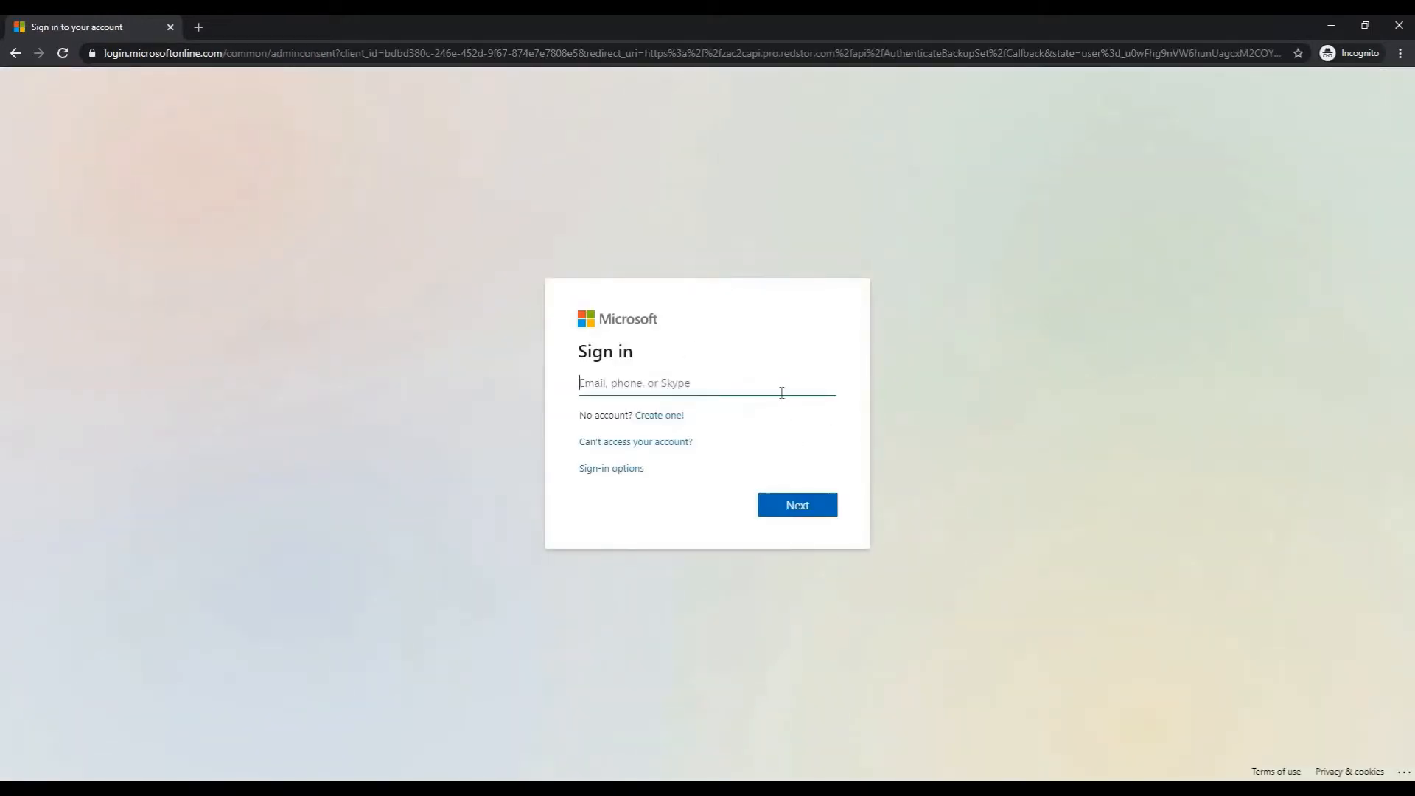
pyautogui.press('Return')
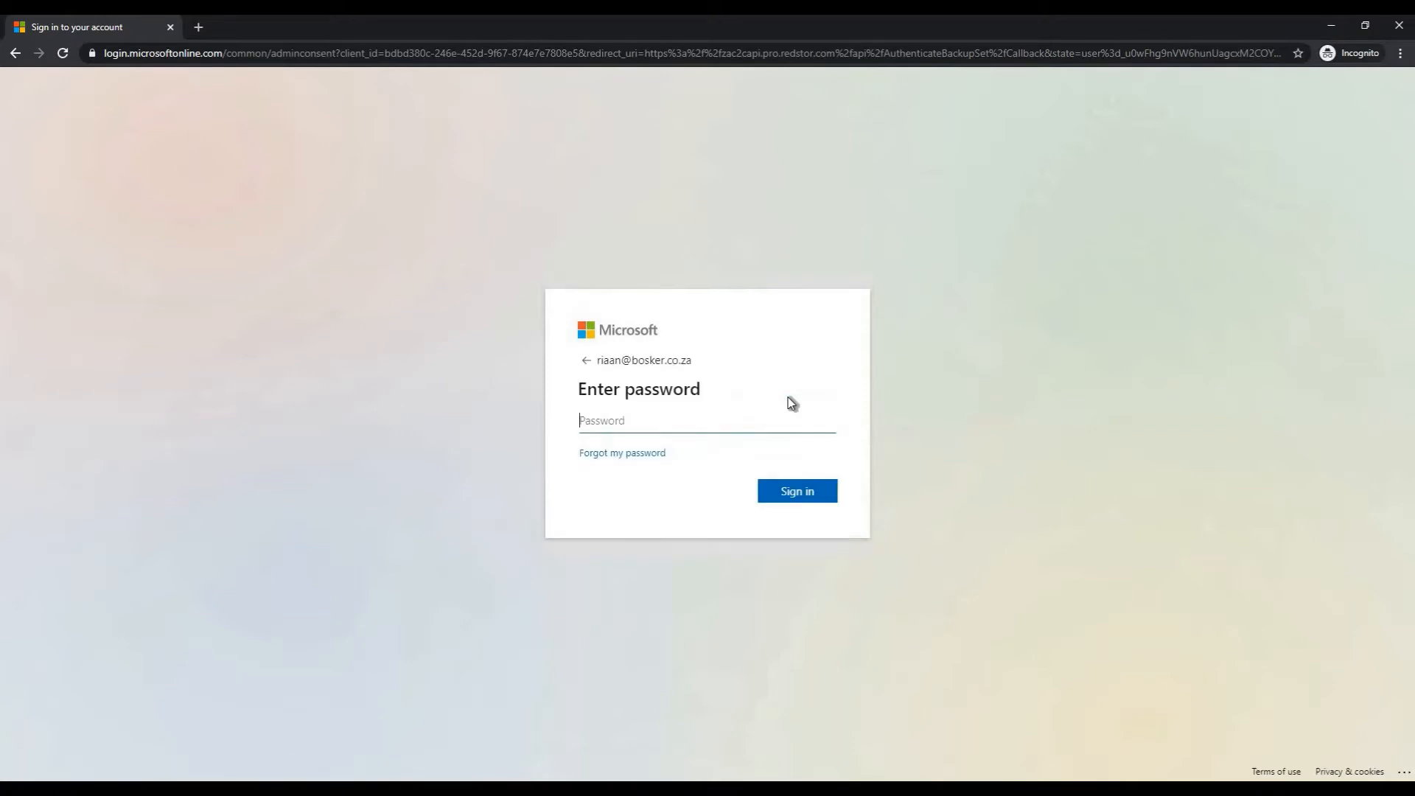
pyautogui.write('•••••••••••')
pyautogui.press('Return')
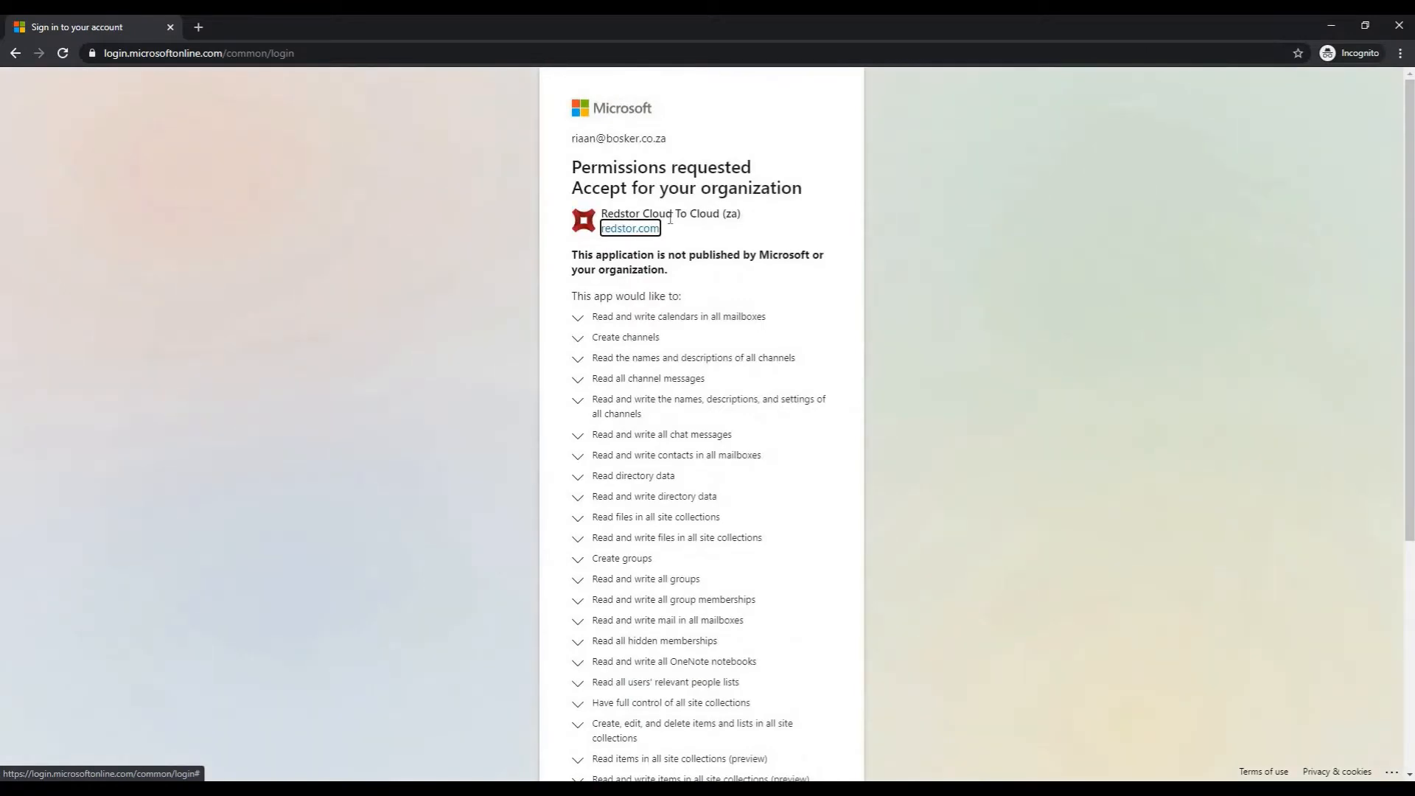
pyautogui.scroll(-5, 710, 405)
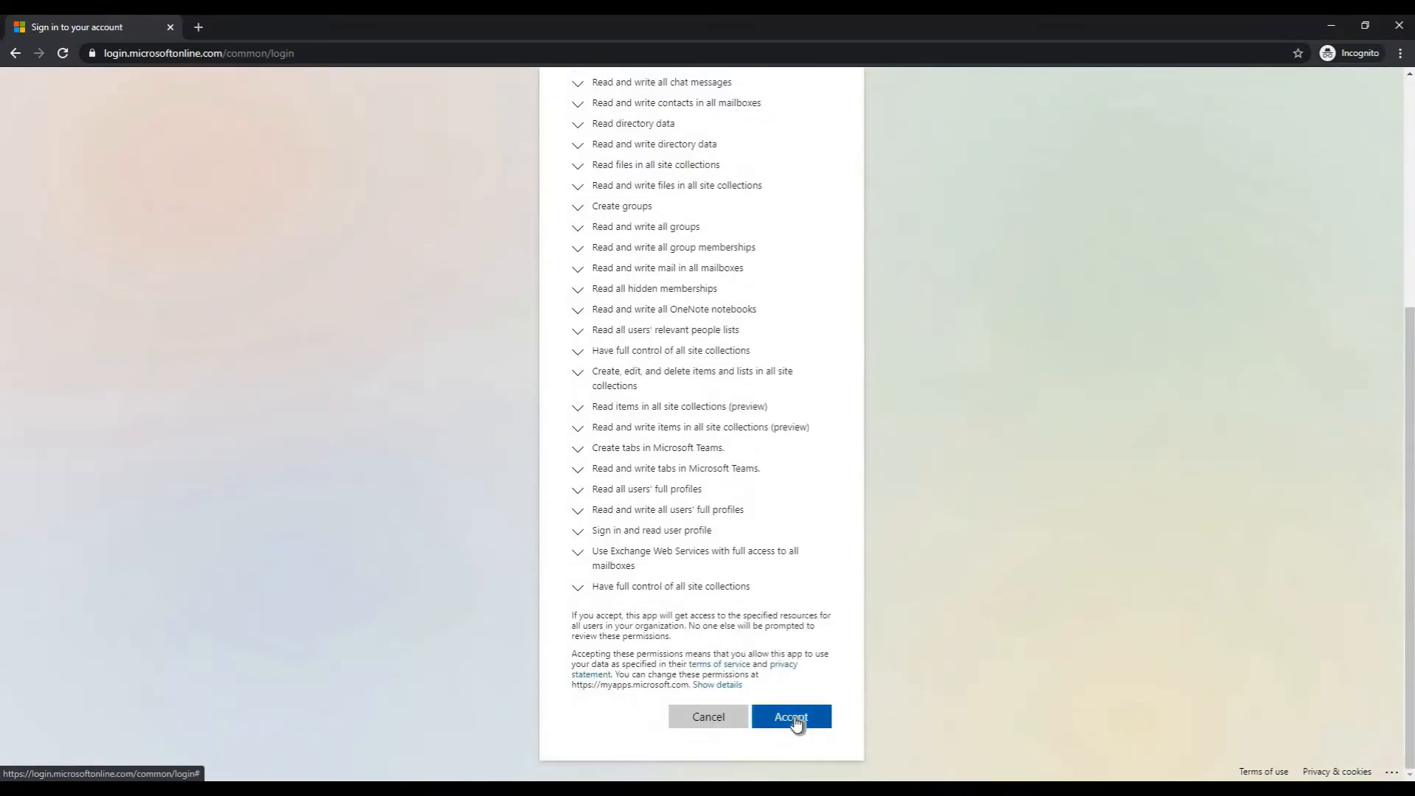
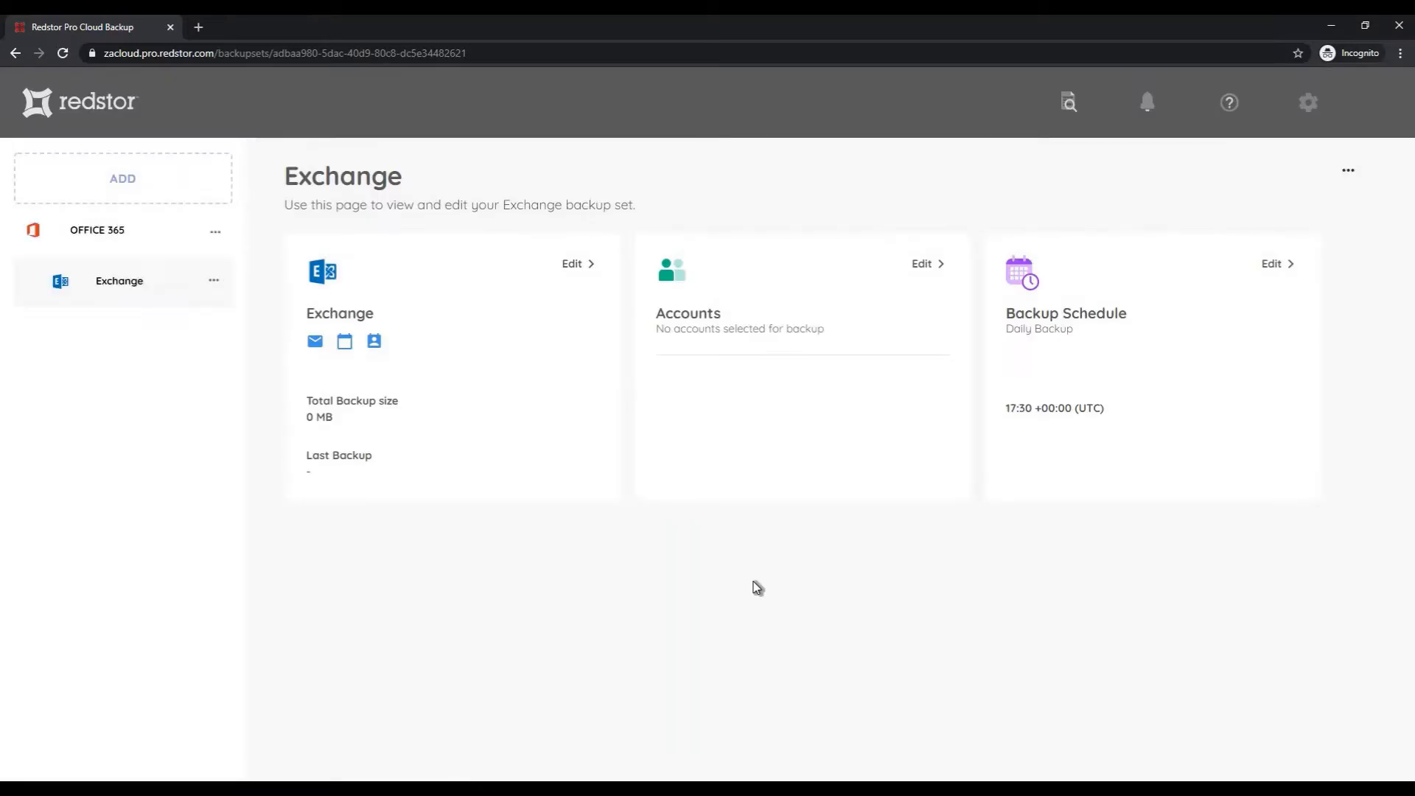
# Select every account for the Exchange backup set, save the selection, and start a backup
pyautogui.click(935, 265)
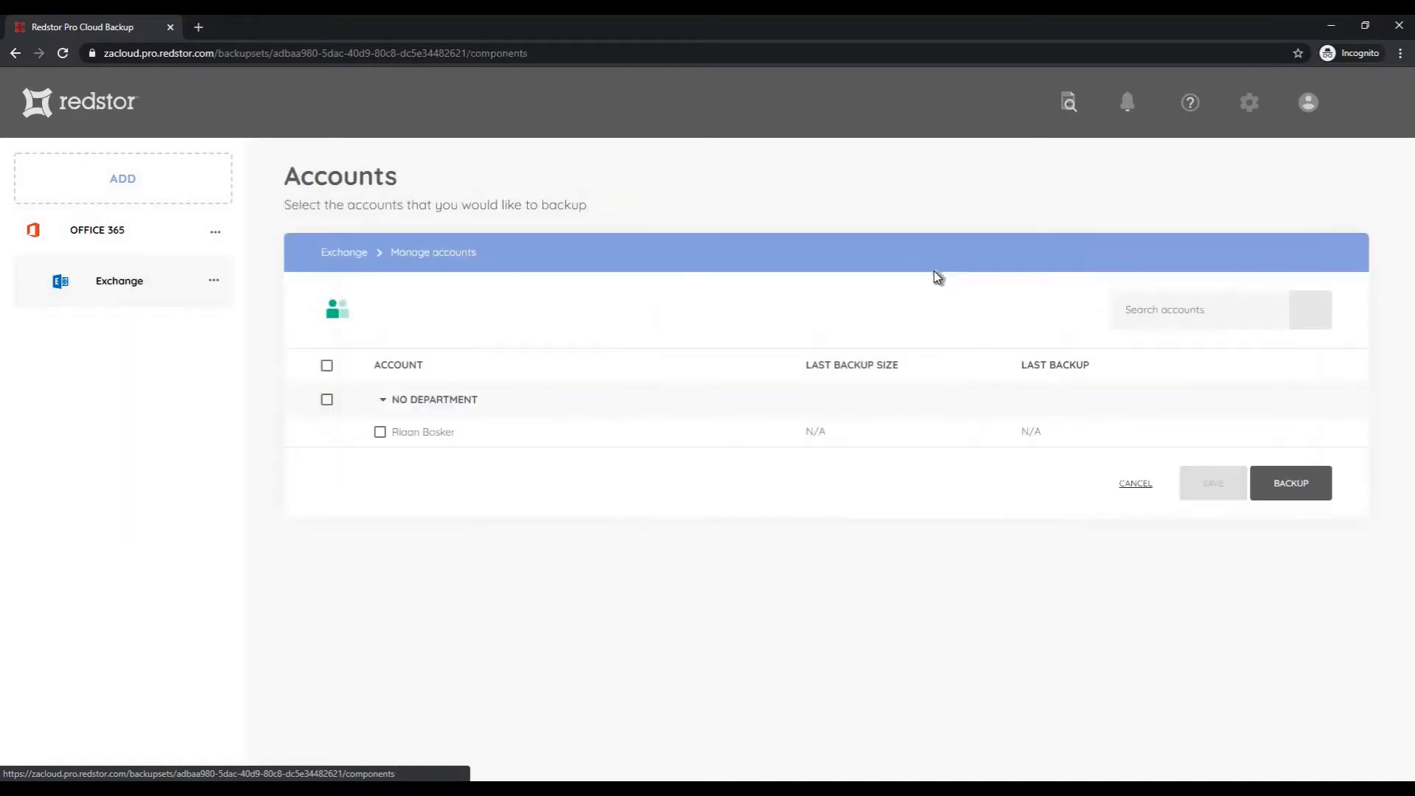
pyautogui.click(328, 367)
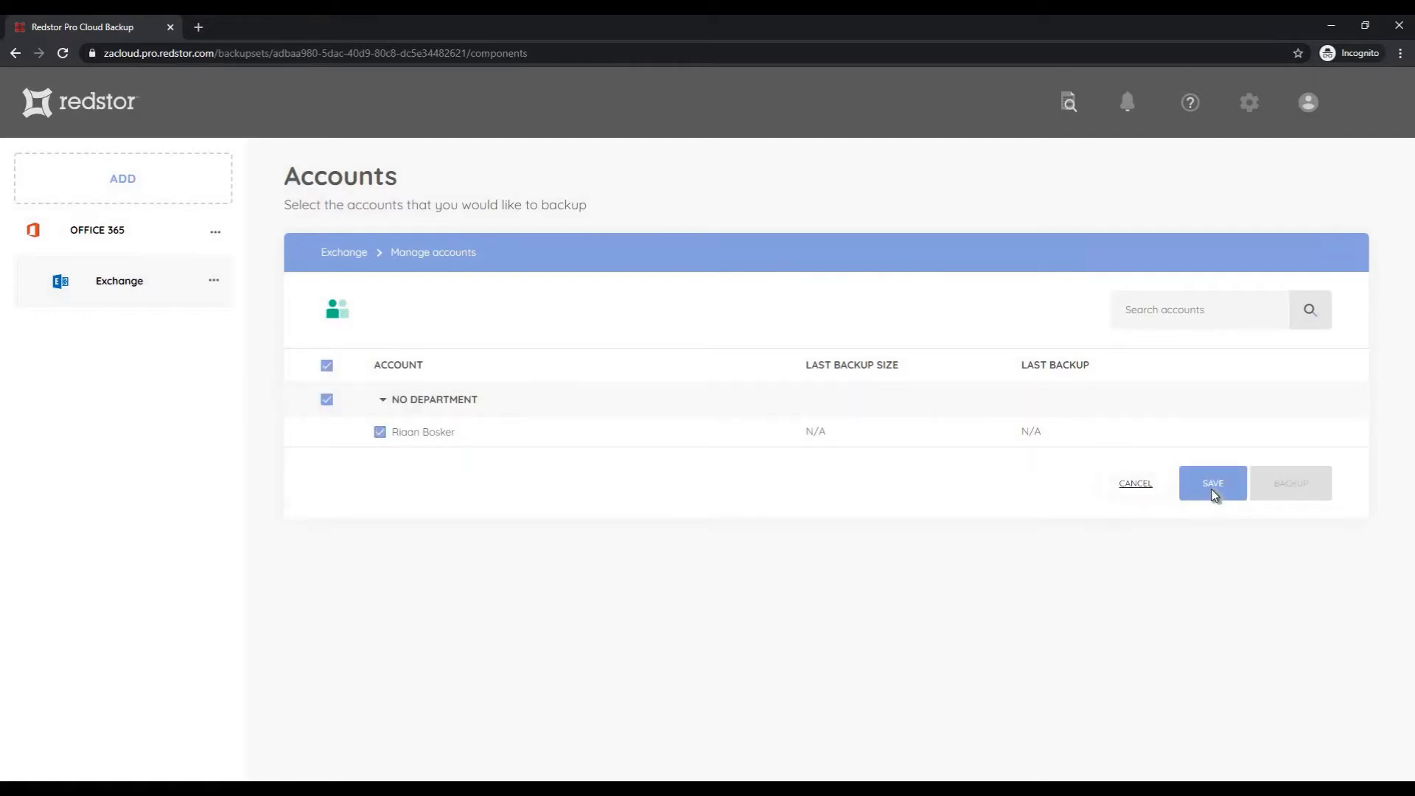
pyautogui.click(1215, 493)
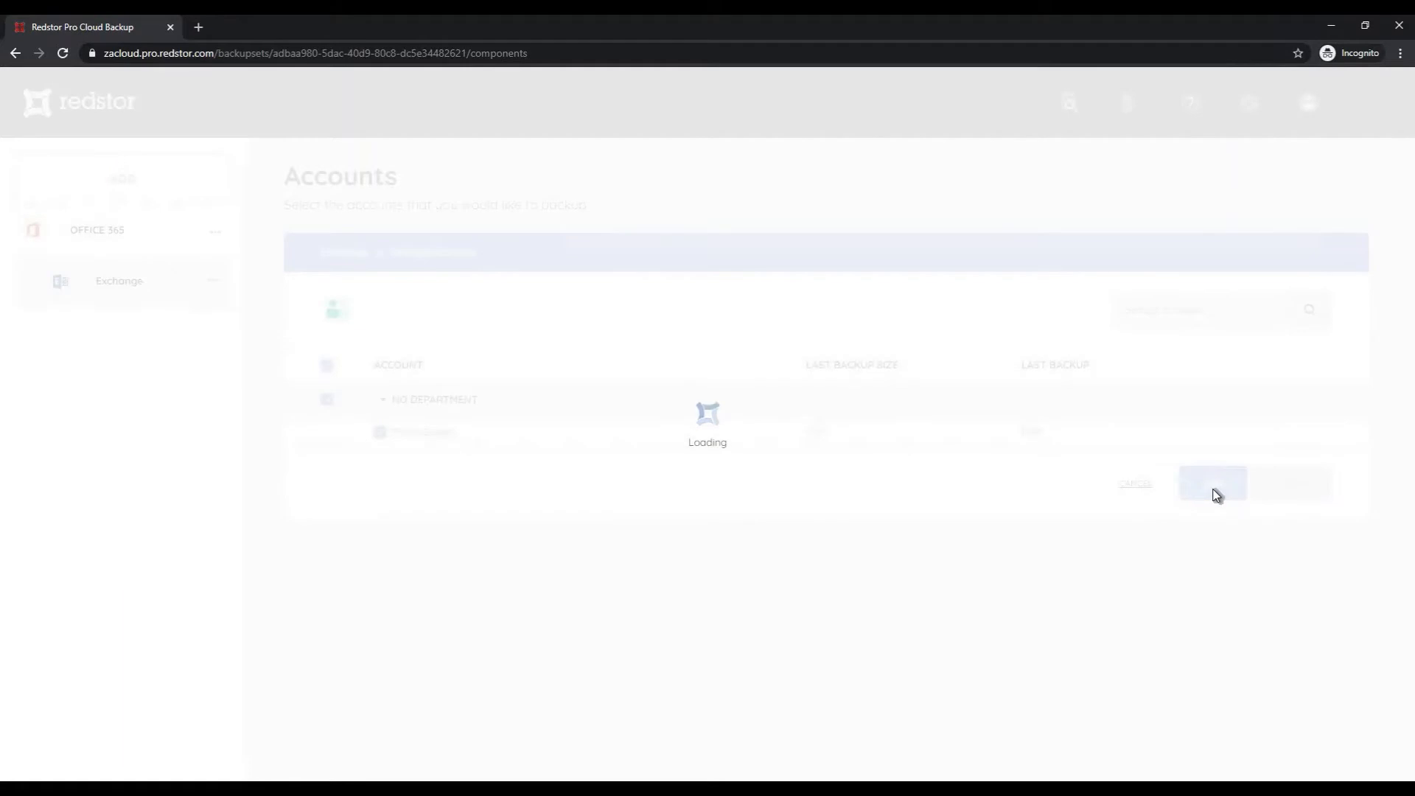
pyautogui.click(1286, 487)
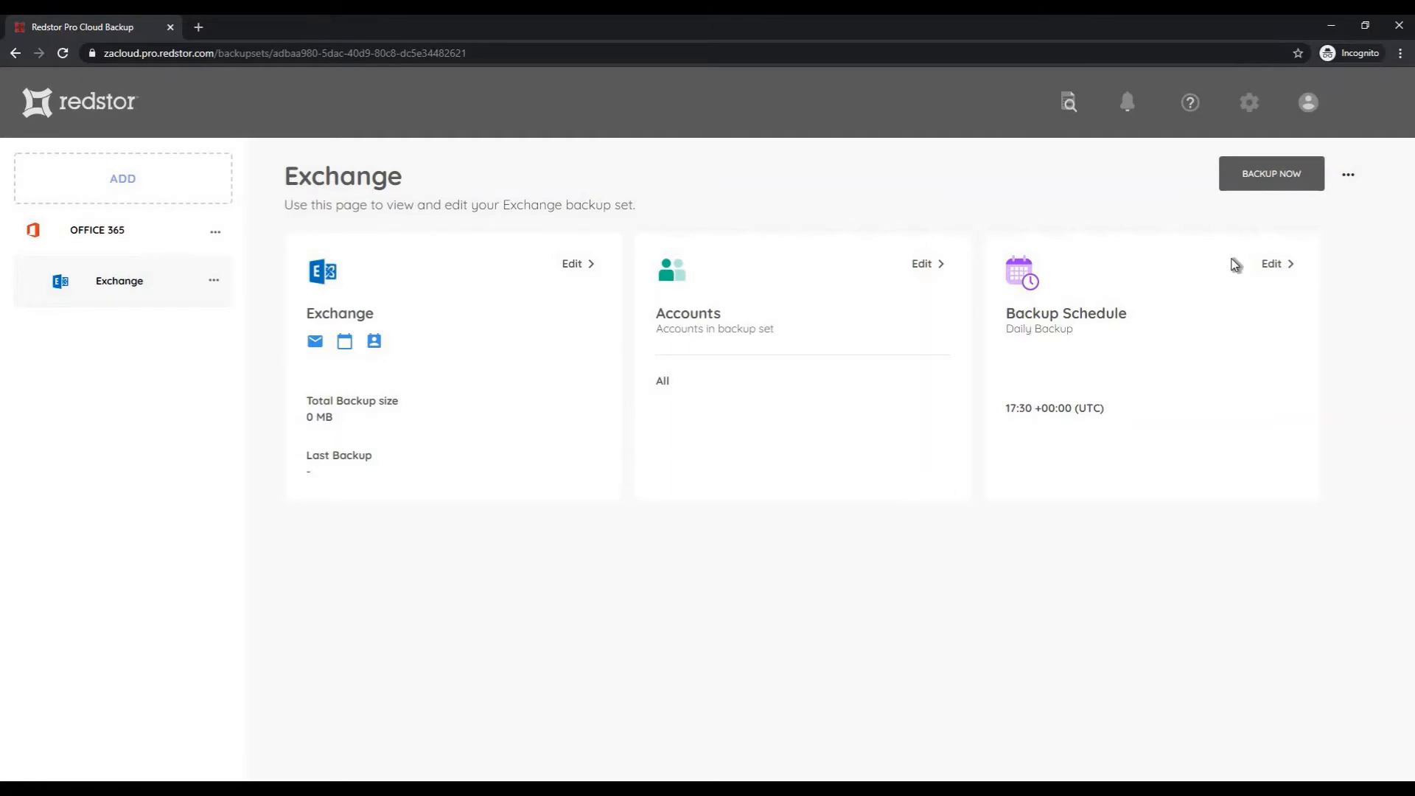
# Run an immediate Exchange backup, then switch the backup schedule to Advanced Backup
pyautogui.click(1288, 182)
pyautogui.click(1286, 273)
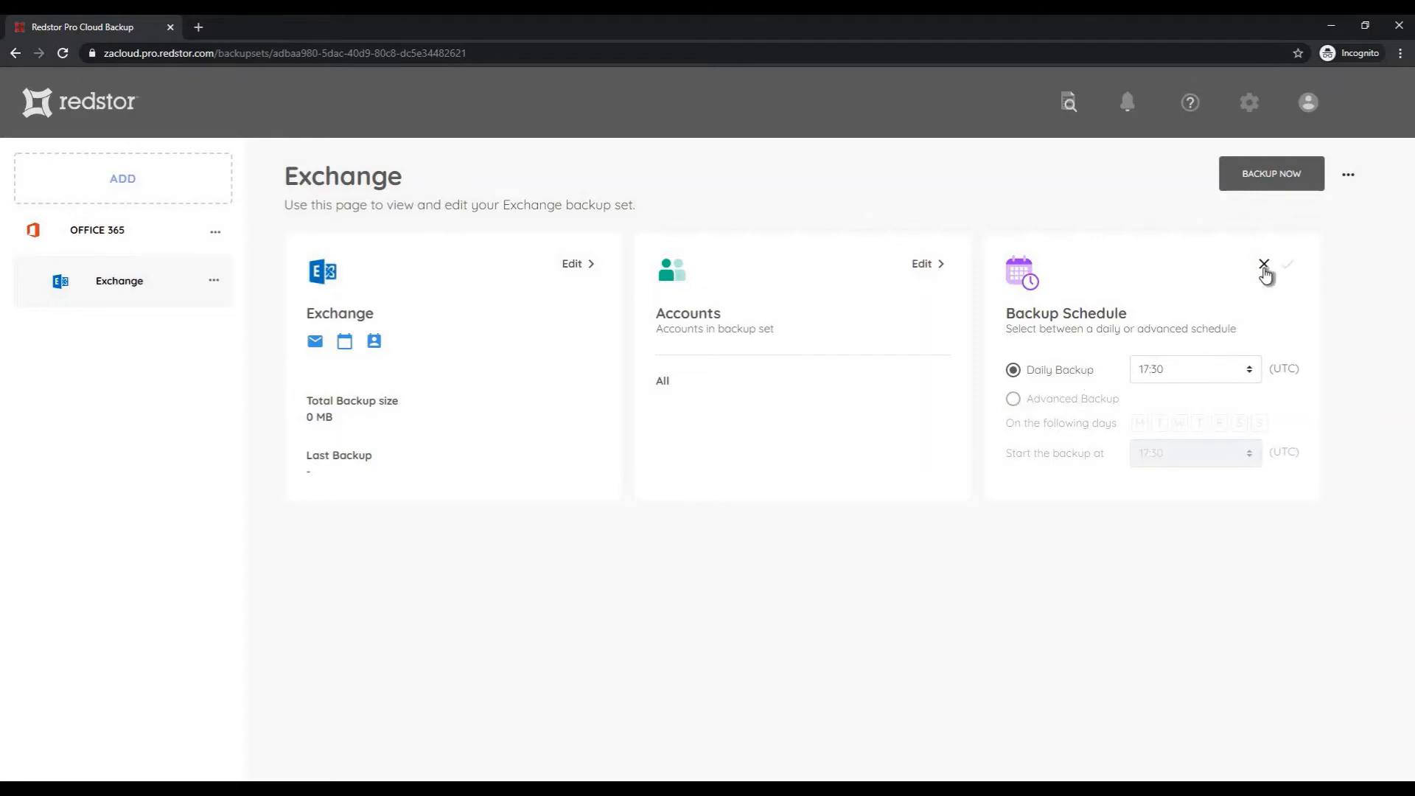
pyautogui.click(1093, 404)
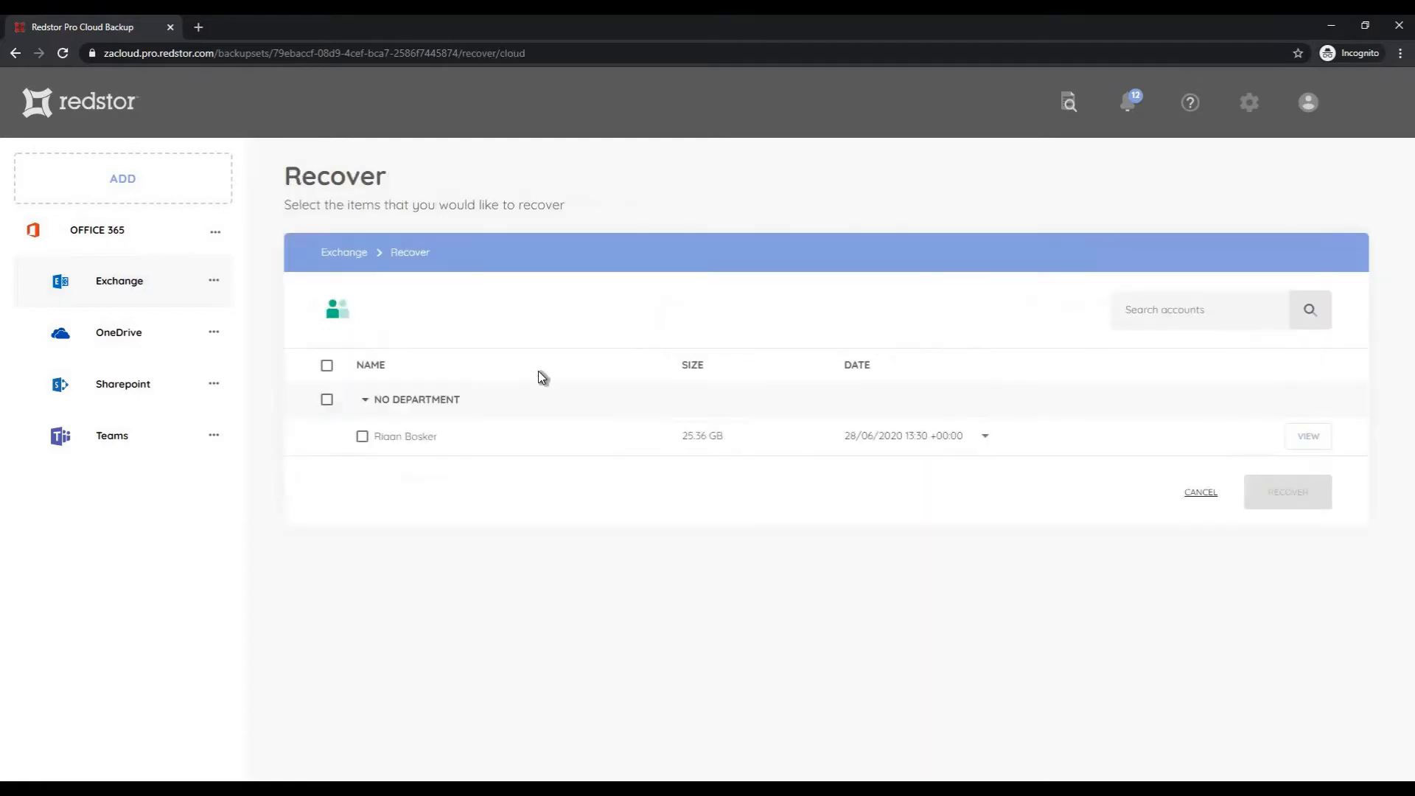
# Select the backed-up account and open its 28/06/2020 13:30 backup
pyautogui.click(363, 437)
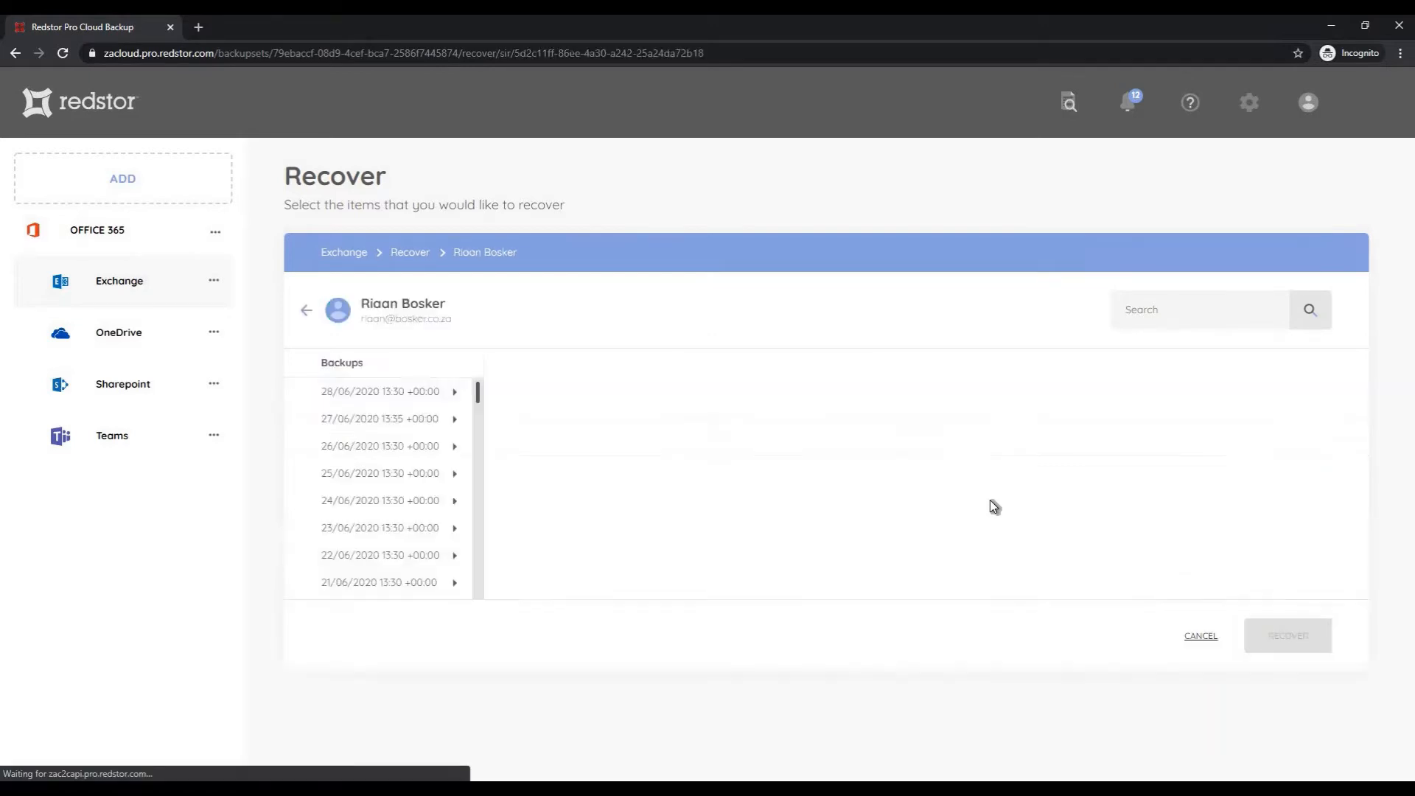
pyautogui.click(419, 402)
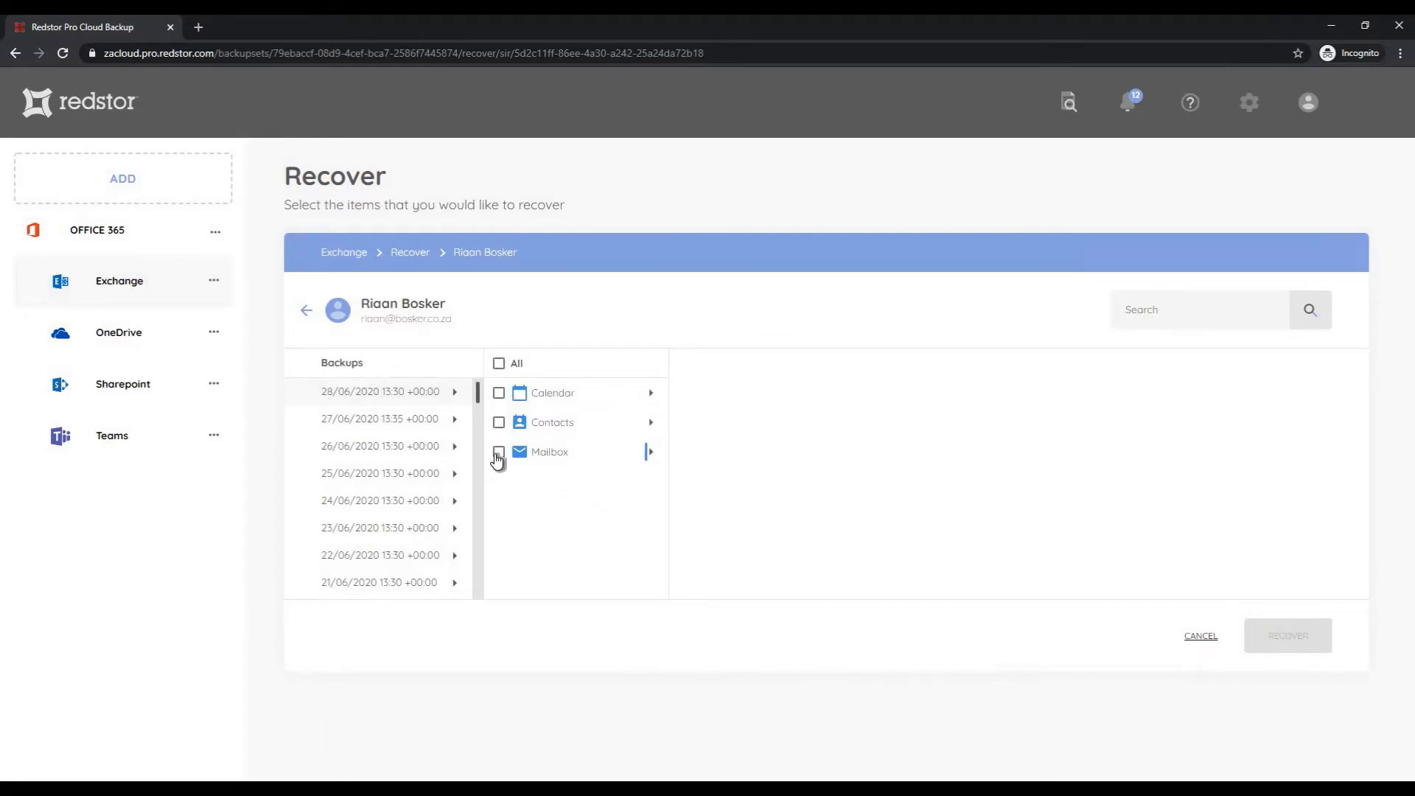
# Select only the Mailbox Inbox emails and start their recovery, granting administrator permission
pyautogui.click(497, 454)
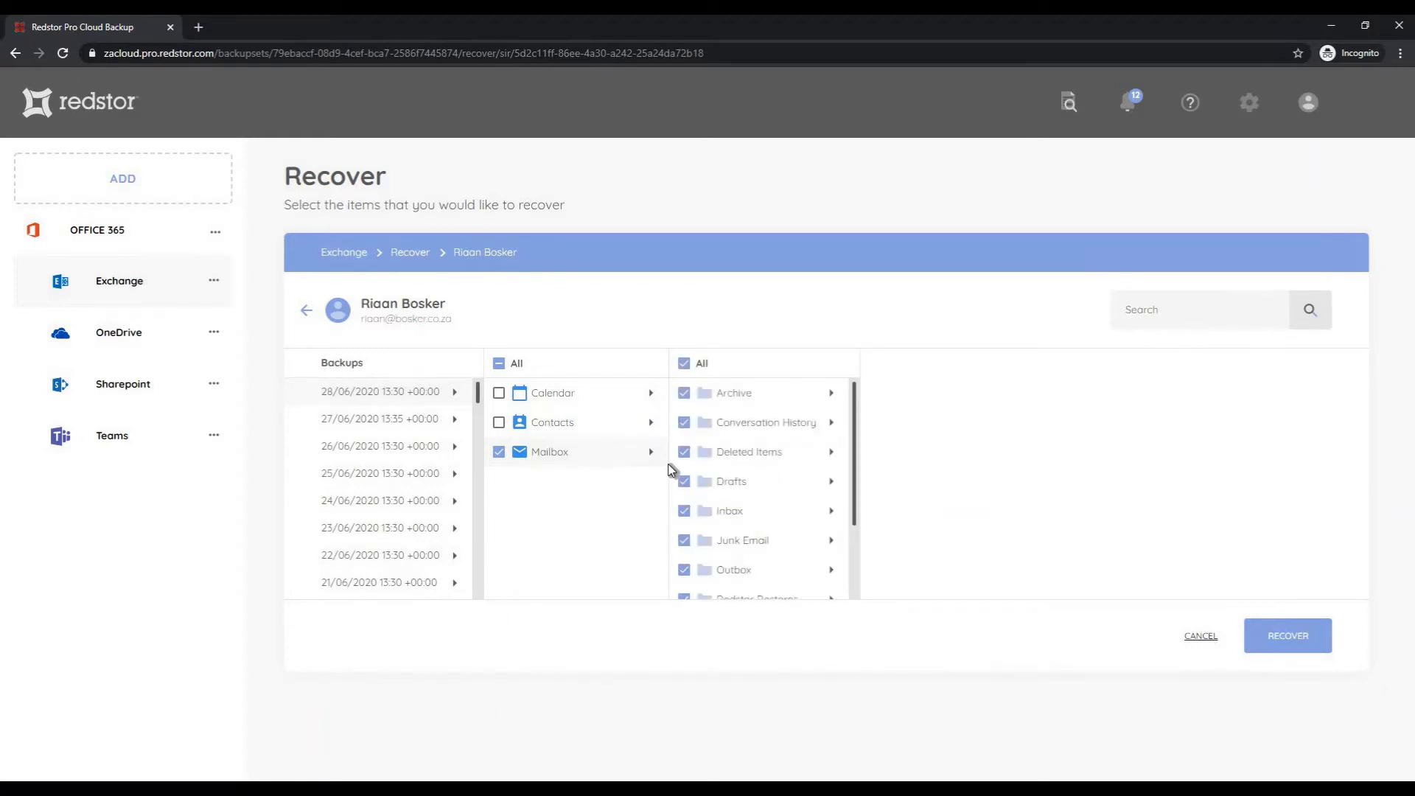
pyautogui.click(684, 363)
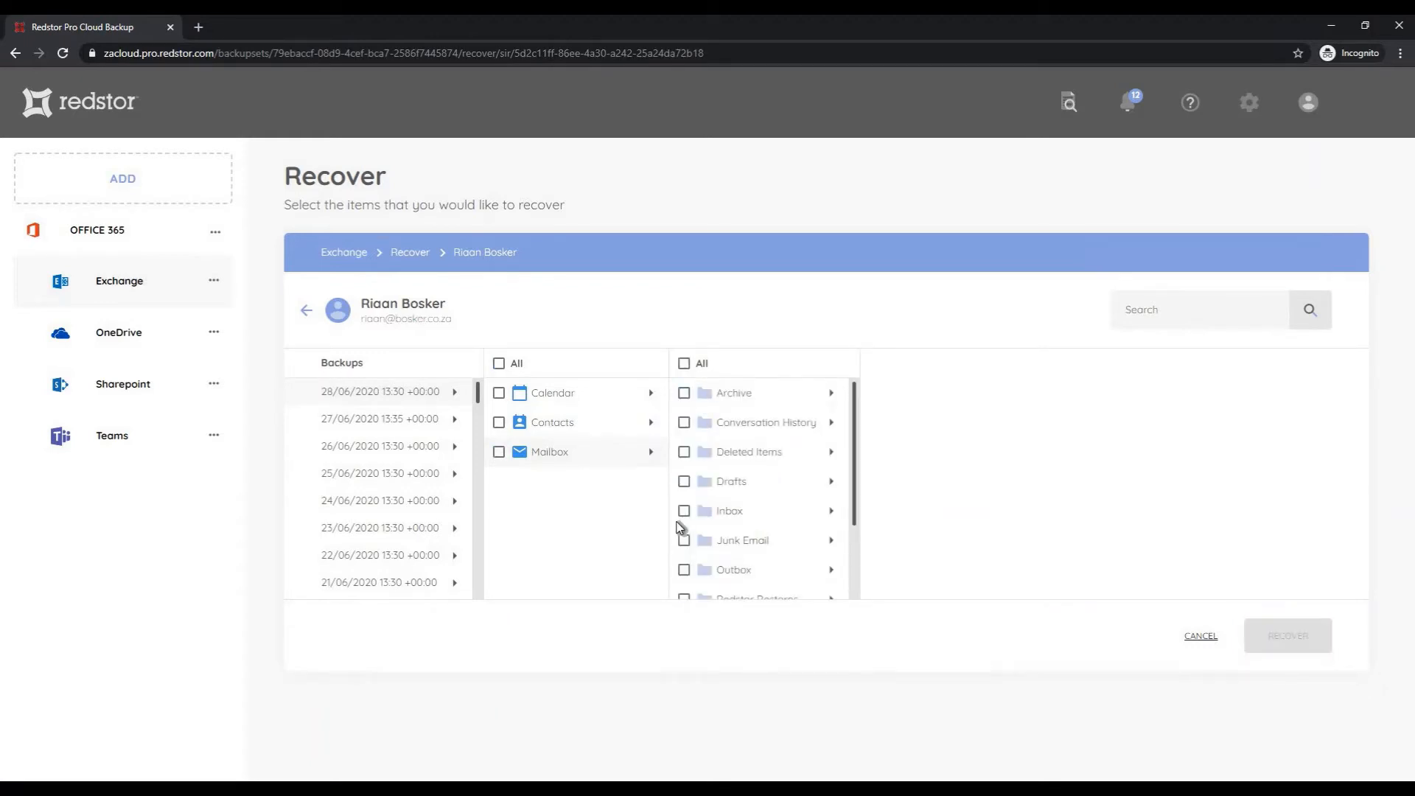
pyautogui.click(684, 512)
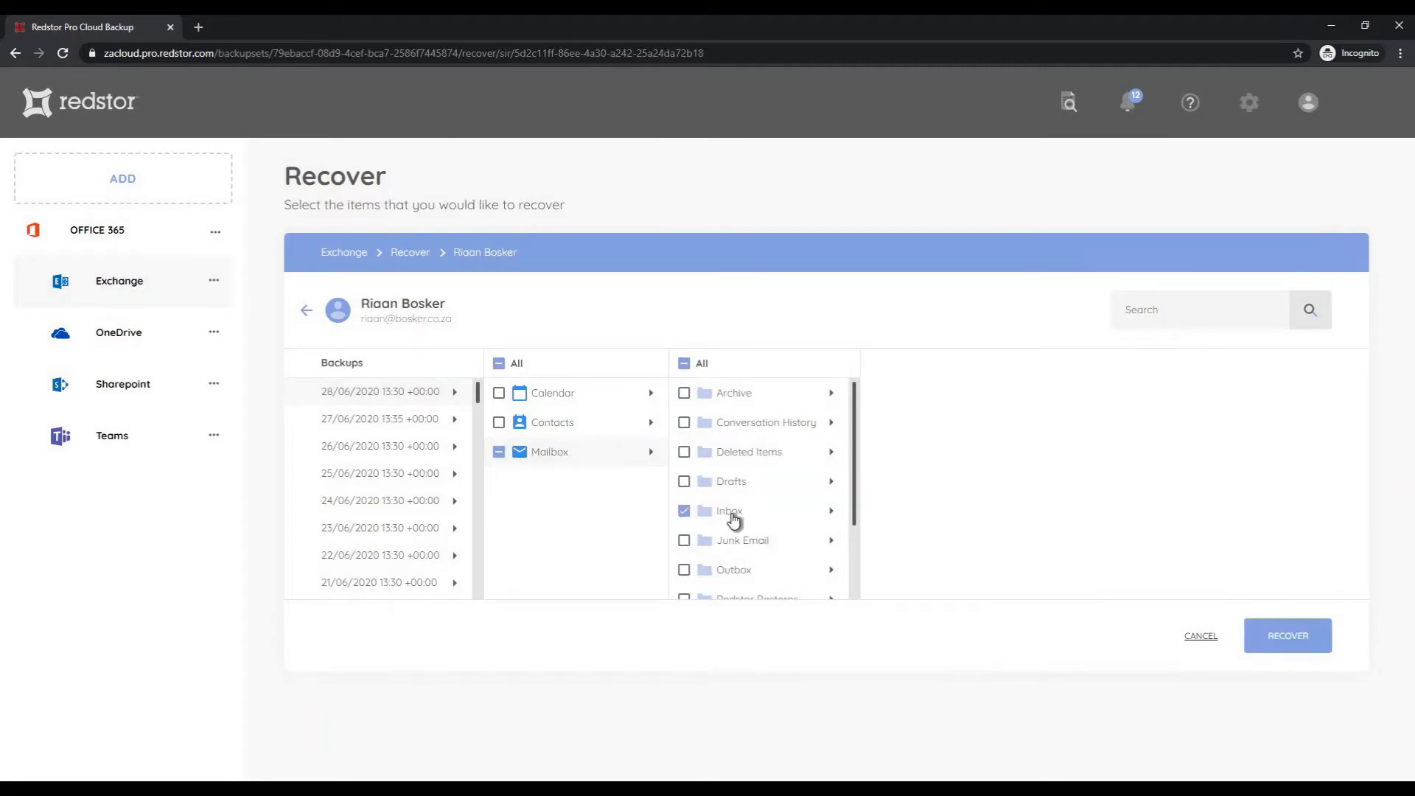
pyautogui.click(734, 520)
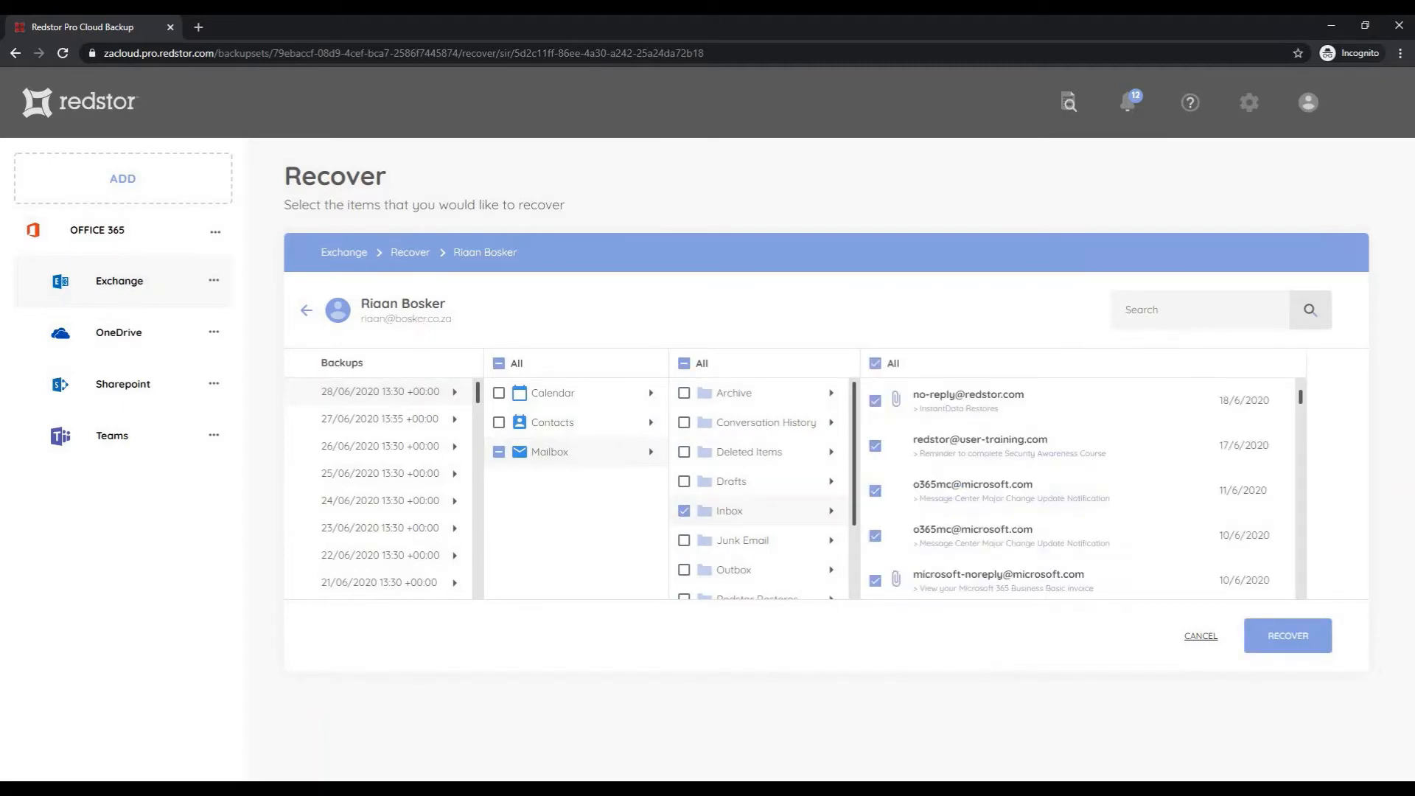
pyautogui.click(896, 446)
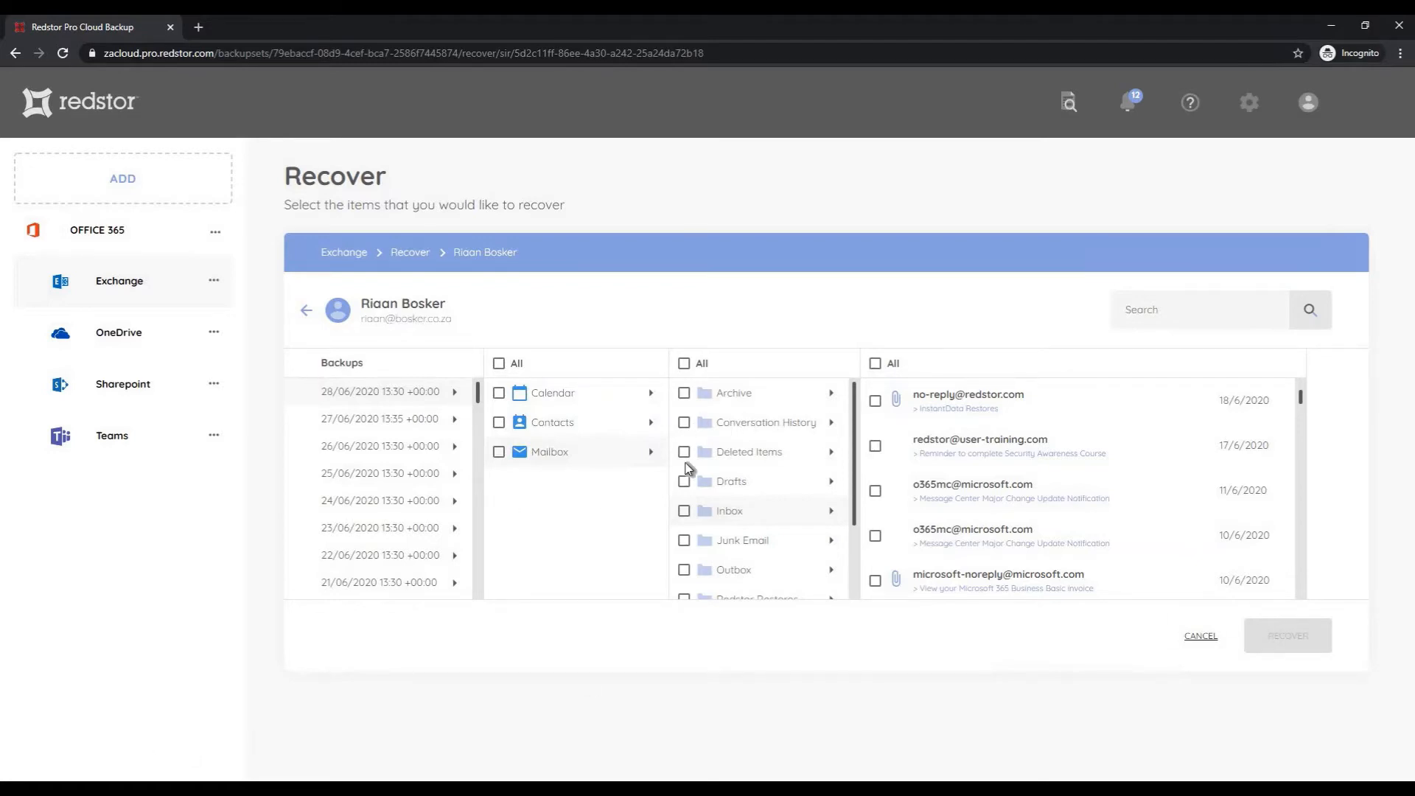
pyautogui.click(685, 511)
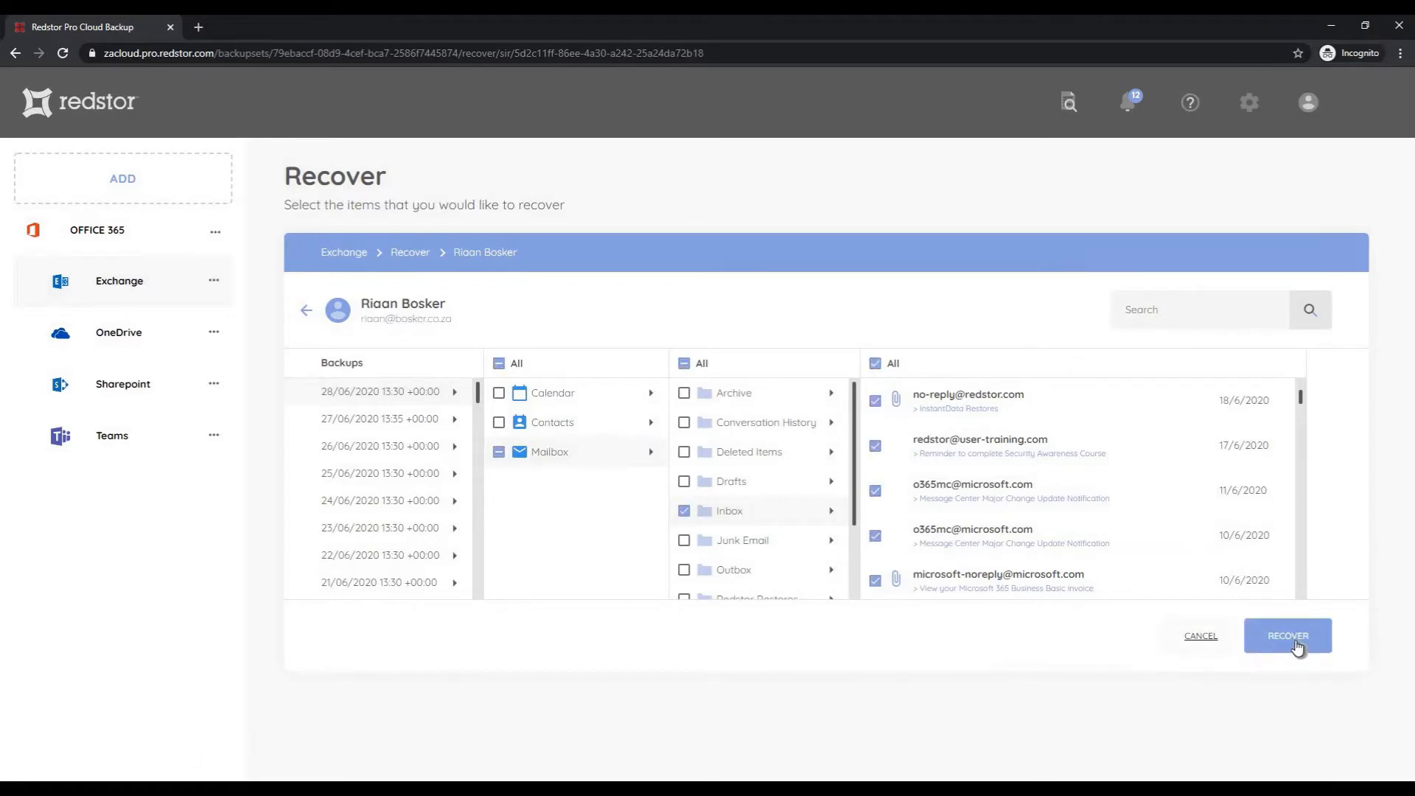
pyautogui.click(1295, 649)
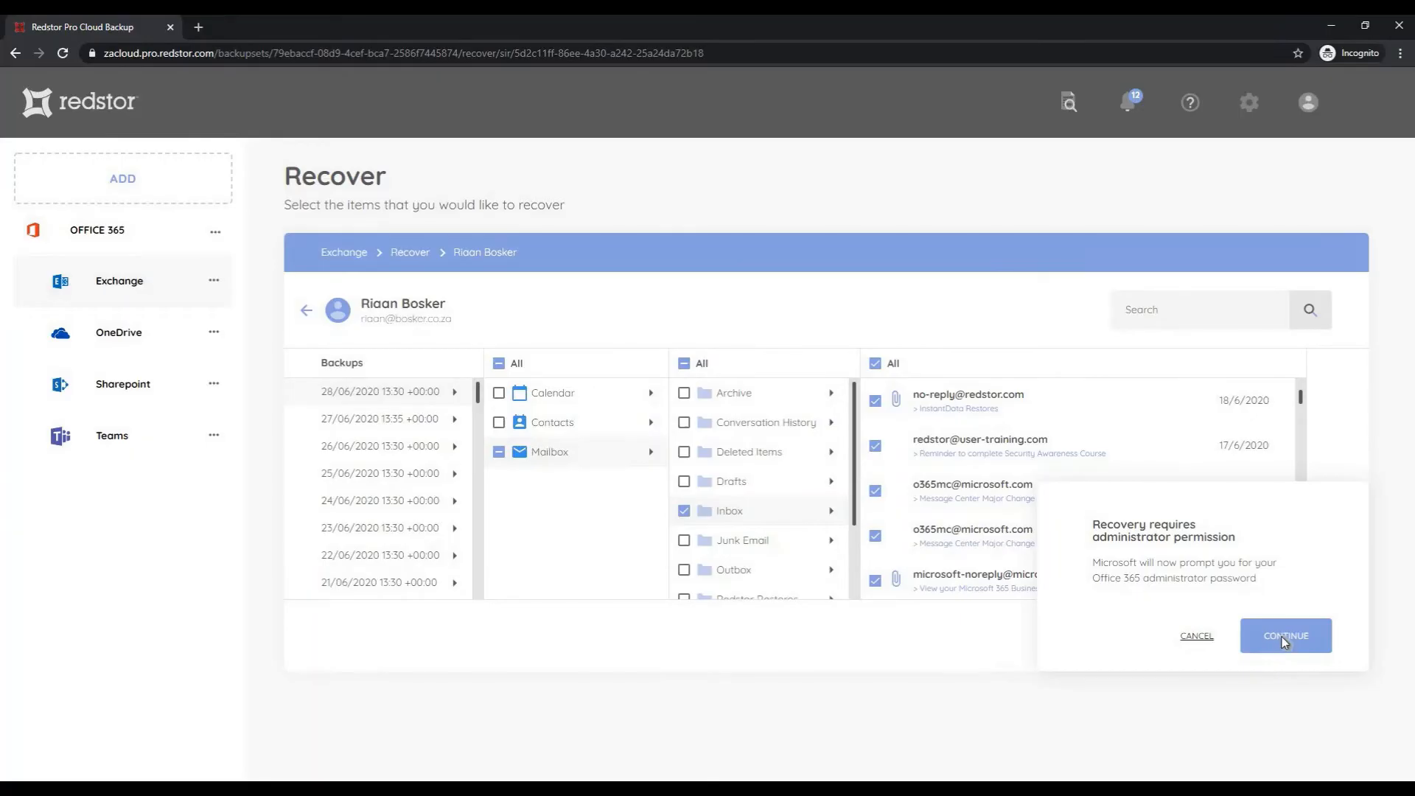
pyautogui.click(1281, 637)
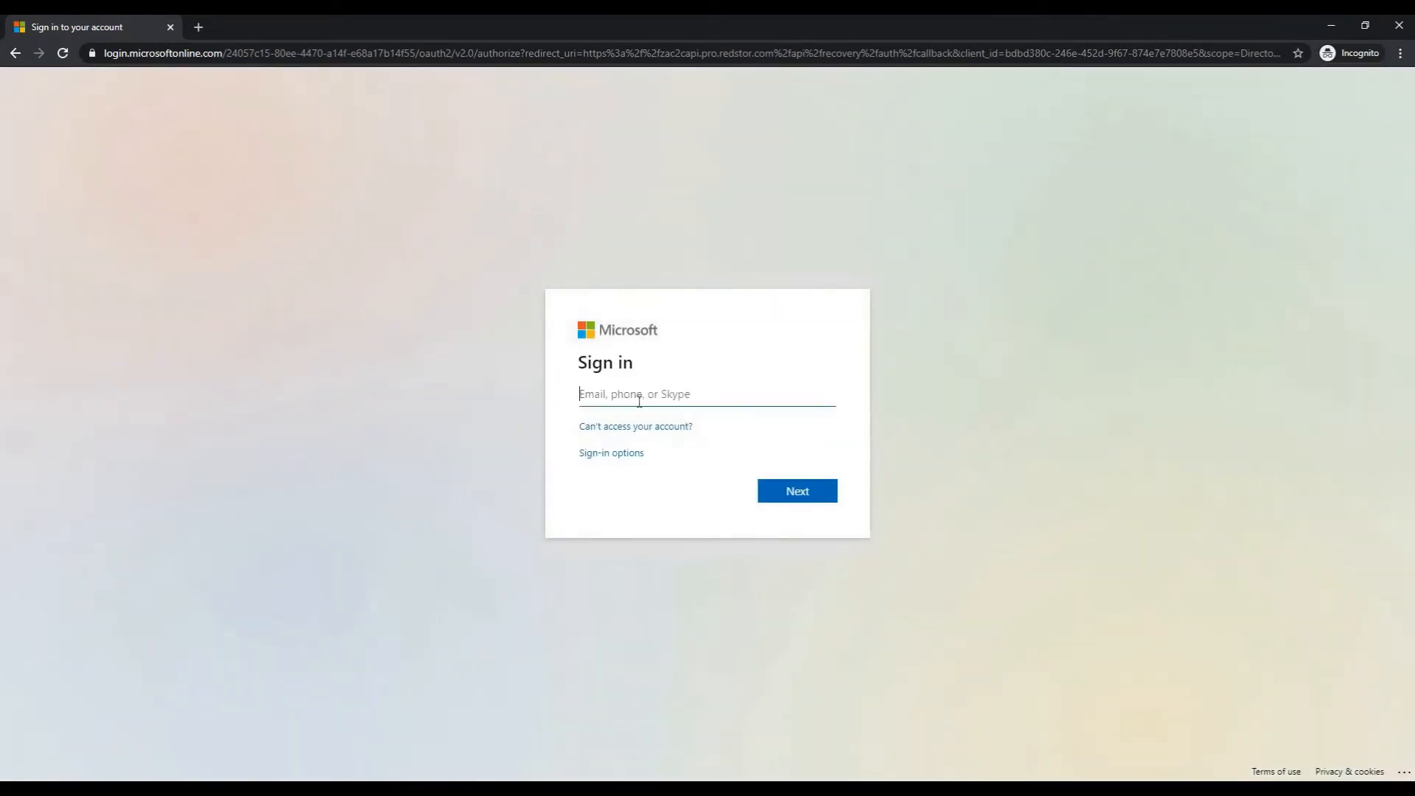
# Sign in to Microsoft with the administrator's e-mail and password to queue the Exchange restore
pyautogui.press('Return')
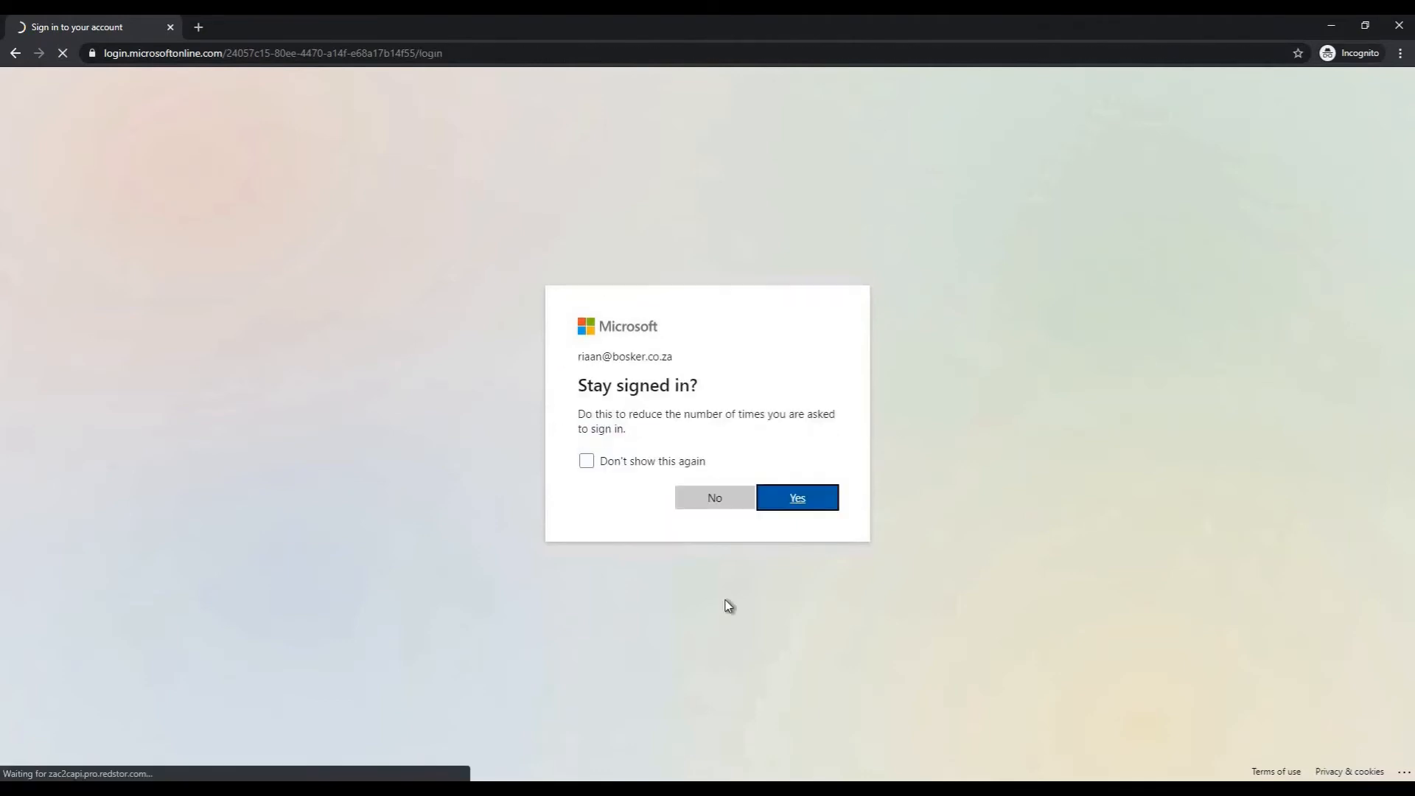
pyautogui.press('Return')
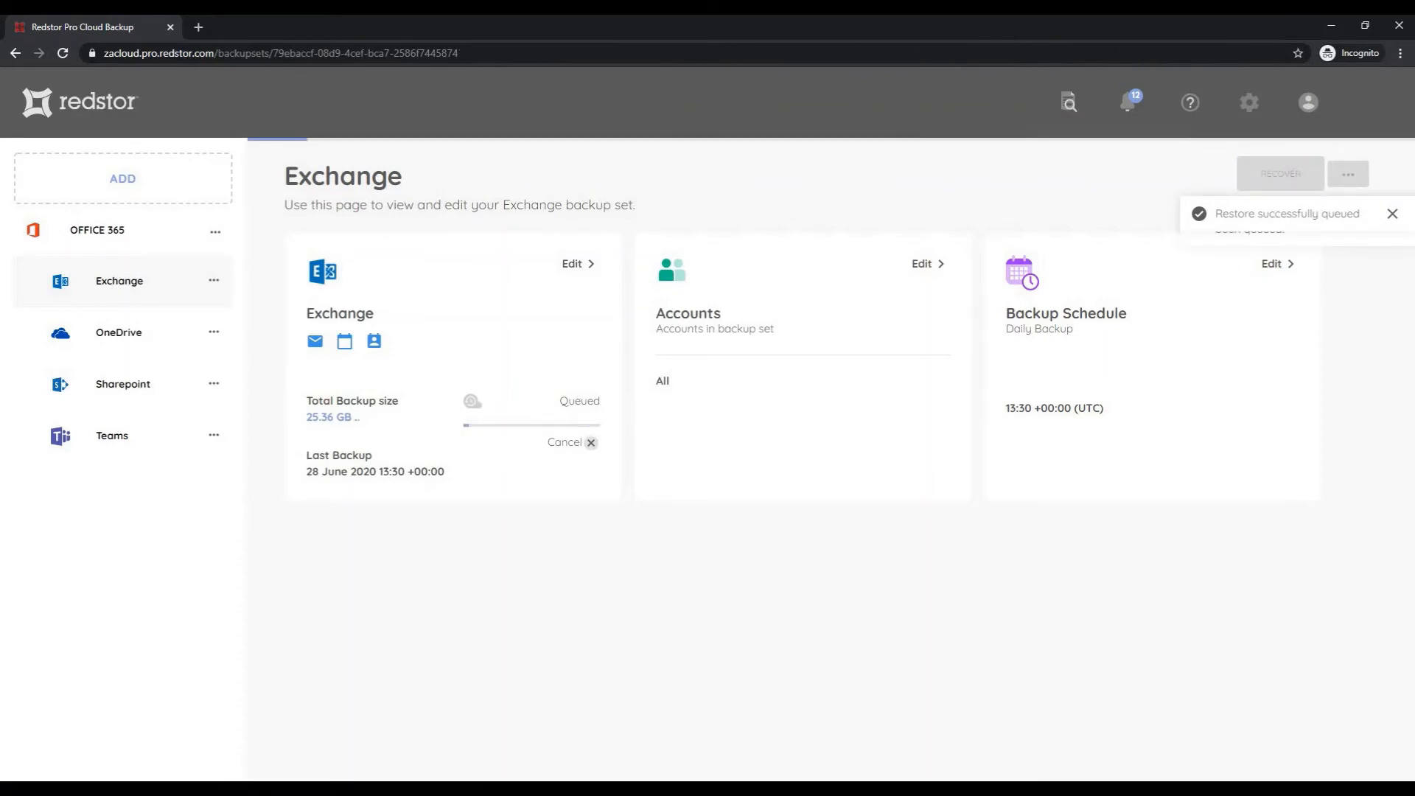
# Launch Outlook, view the restored Inbox, and move the InstantData Restores email into the main Inbox
pyautogui.press('super')
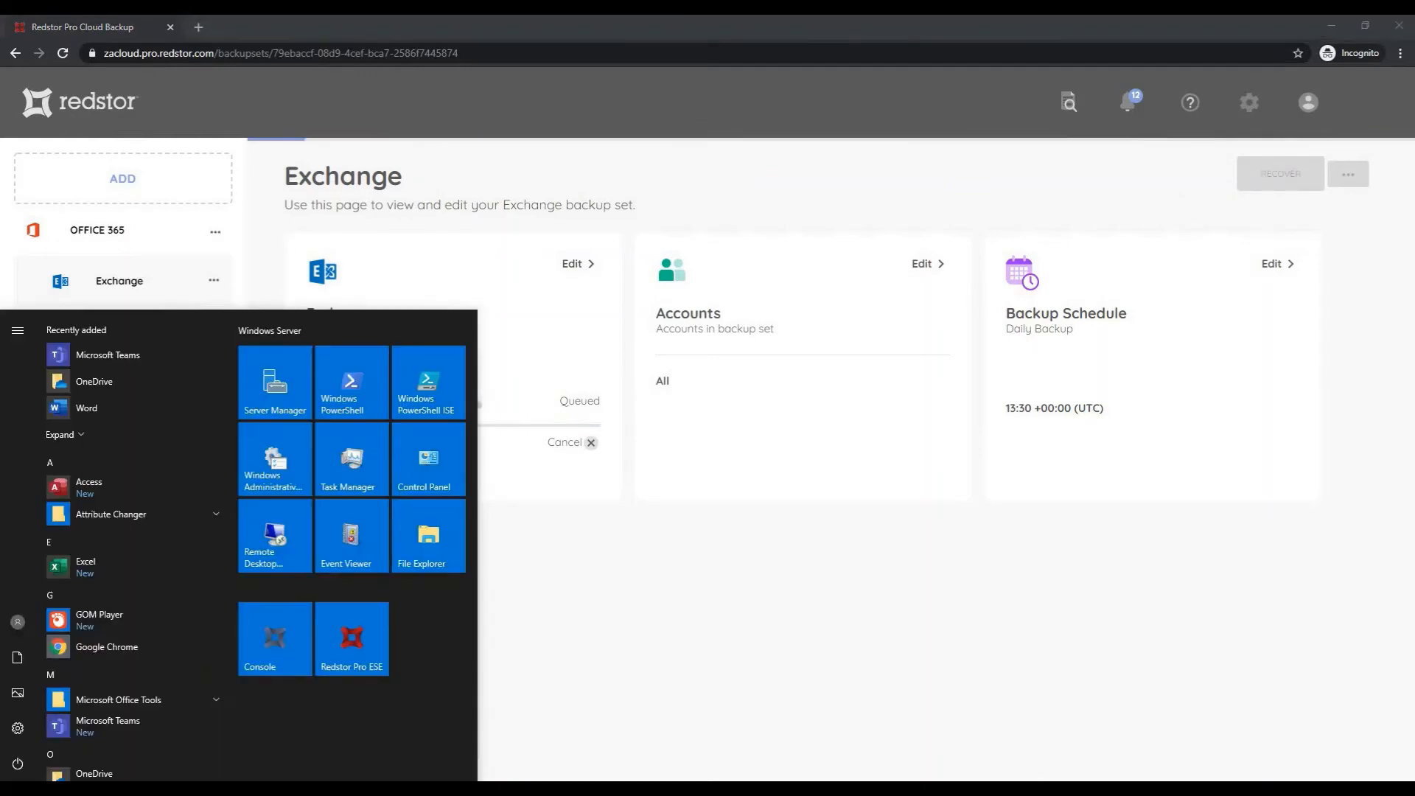
pyautogui.write('outlo')
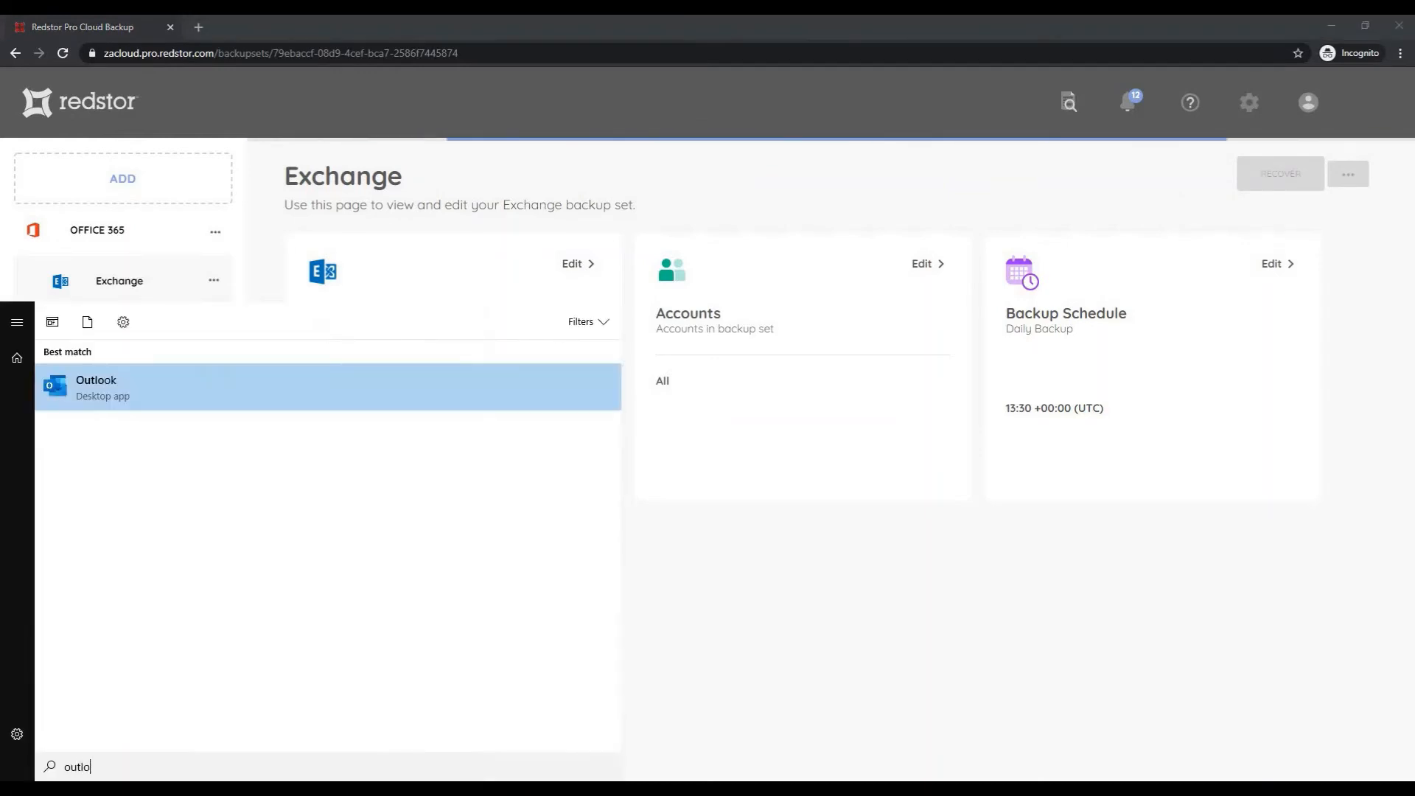
pyautogui.press('Return')
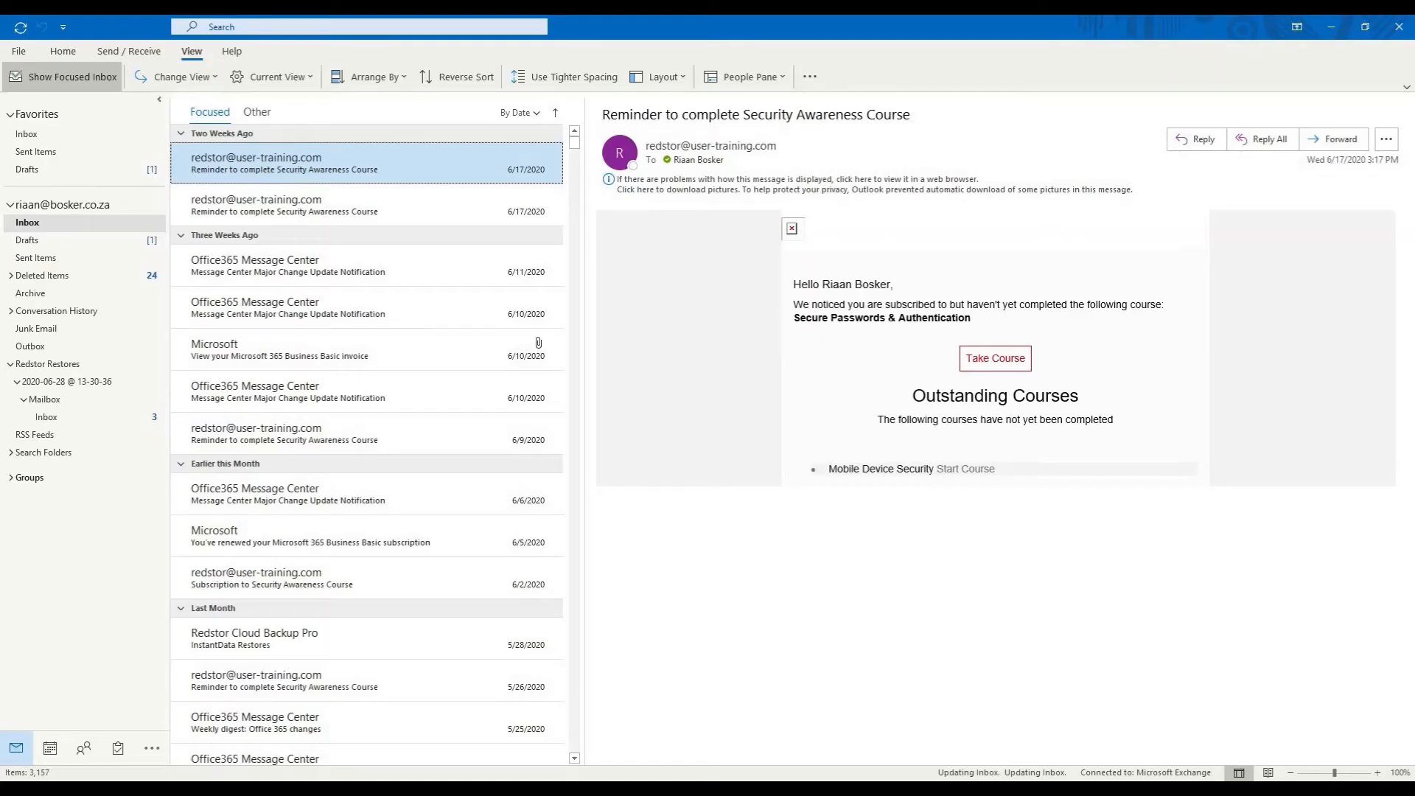
pyautogui.click(47, 418)
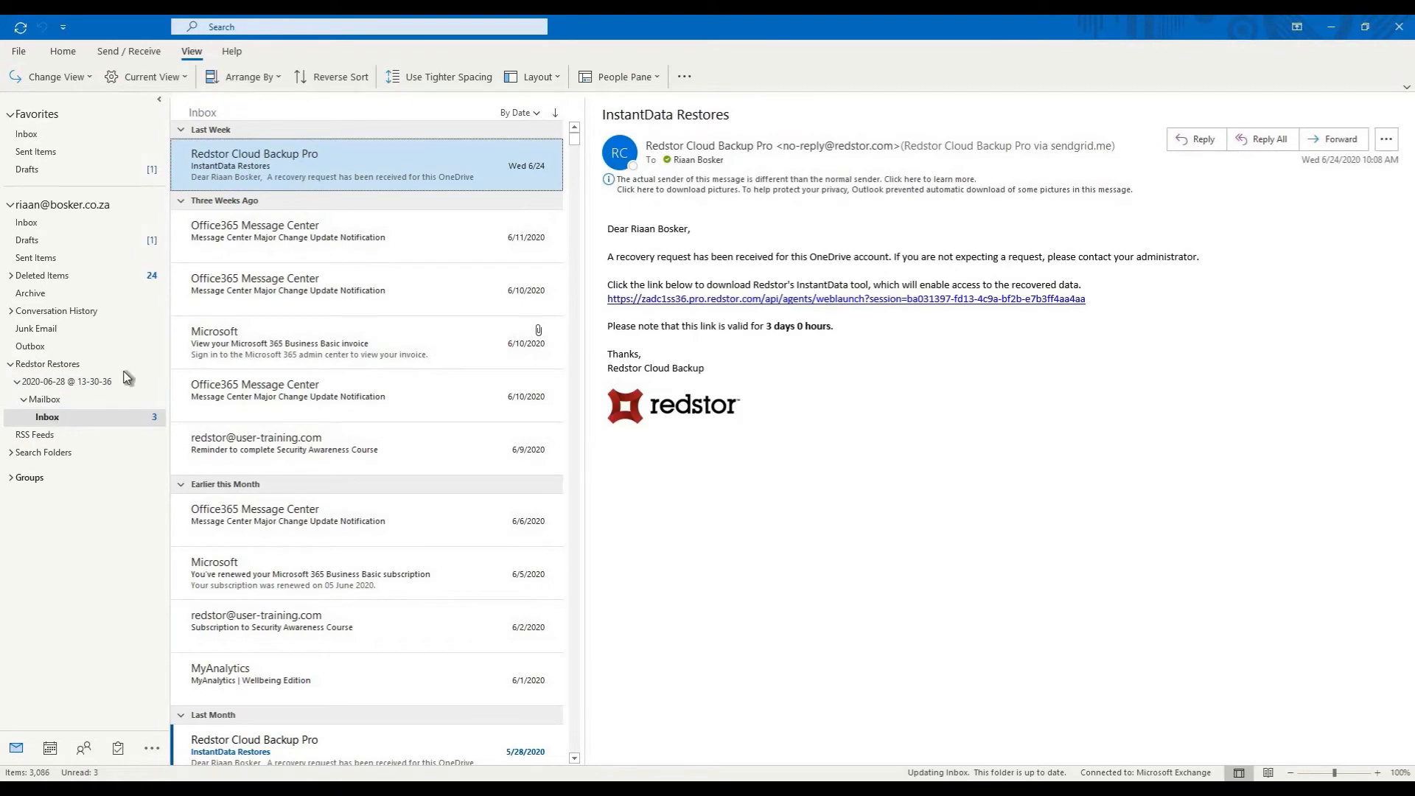
pyautogui.moveTo(241, 152); pyautogui.dragTo(41, 228)
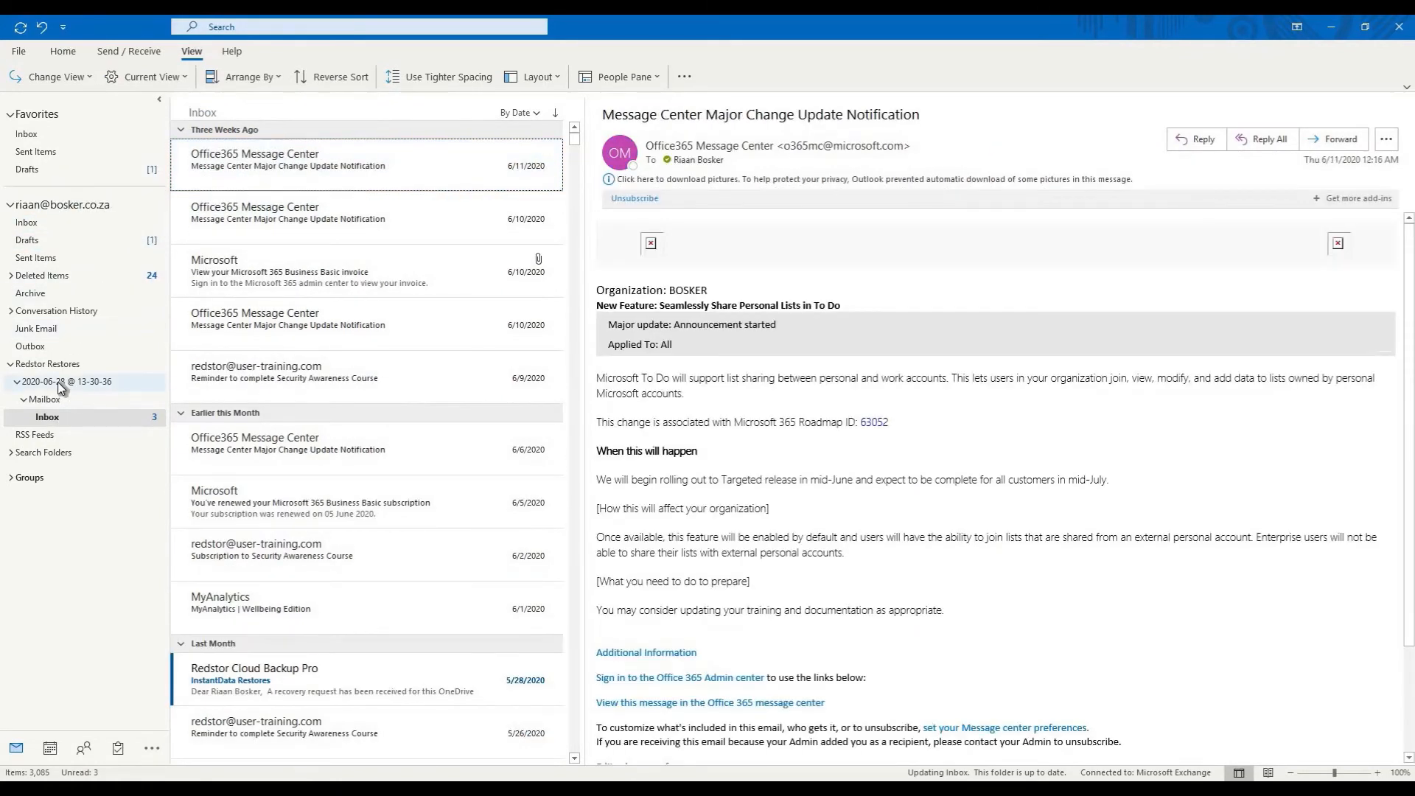
# Delete the Redstor Restores folder, confirming the move to Deleted Items
pyautogui.click(58, 382)
pyautogui.rightClick(58, 382)
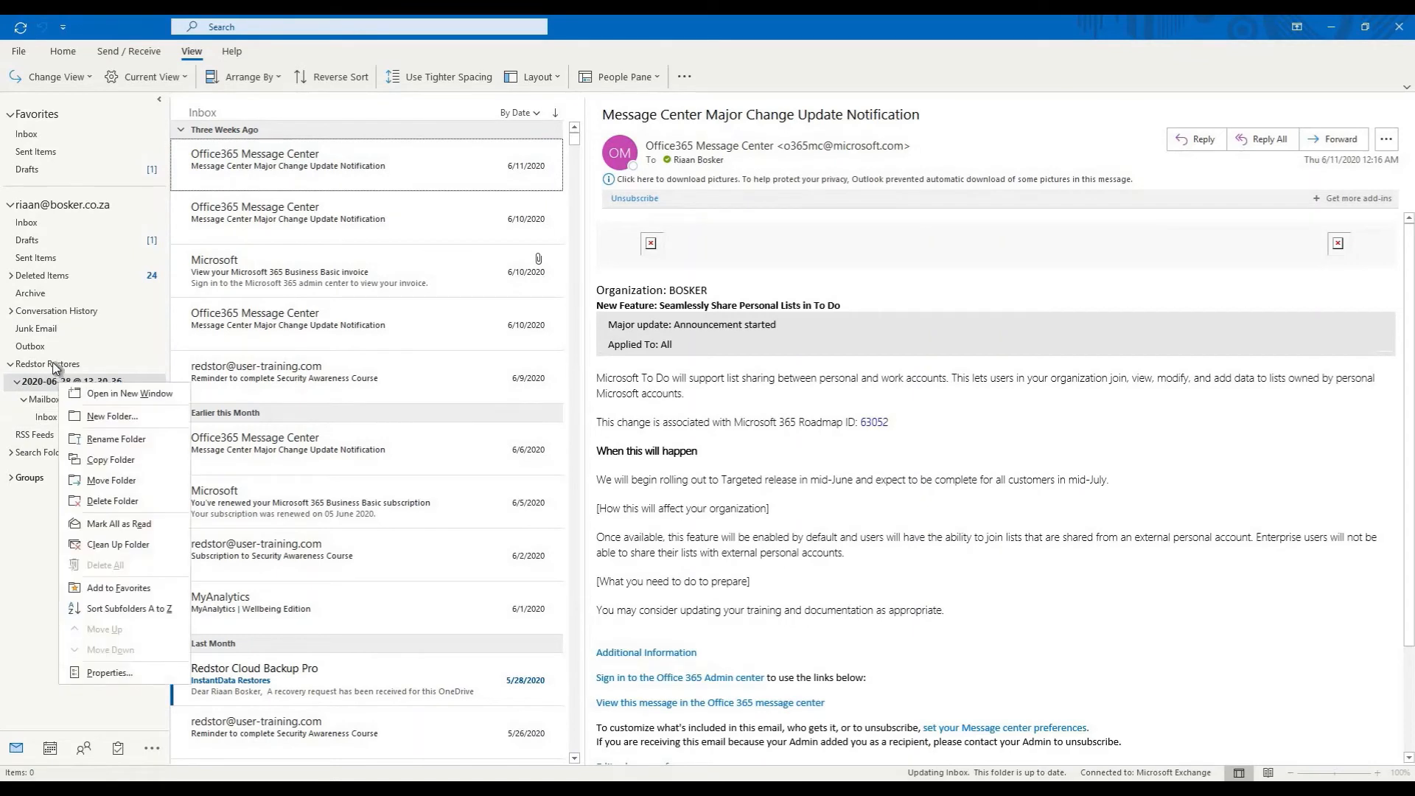
pyautogui.rightClick(53, 363)
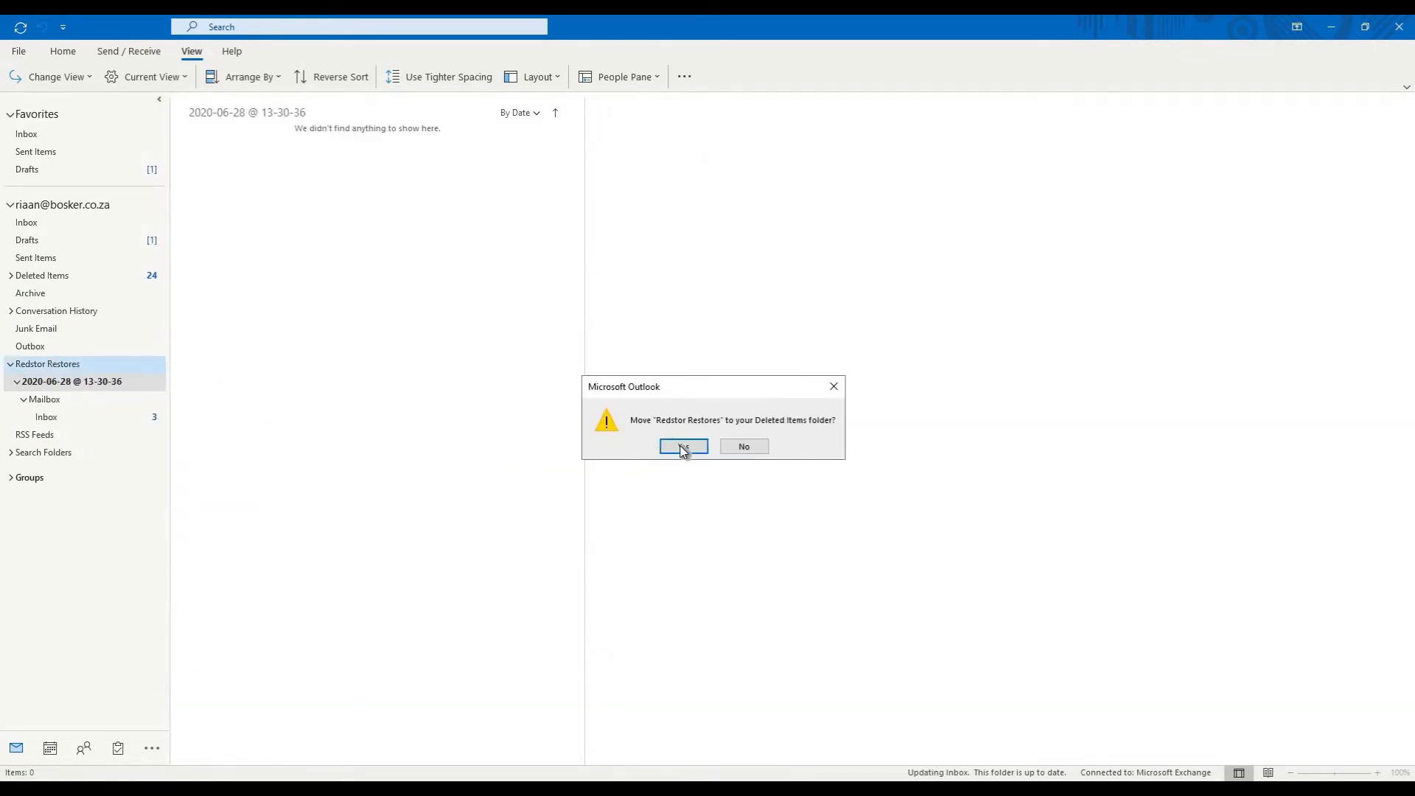
pyautogui.click(683, 446)
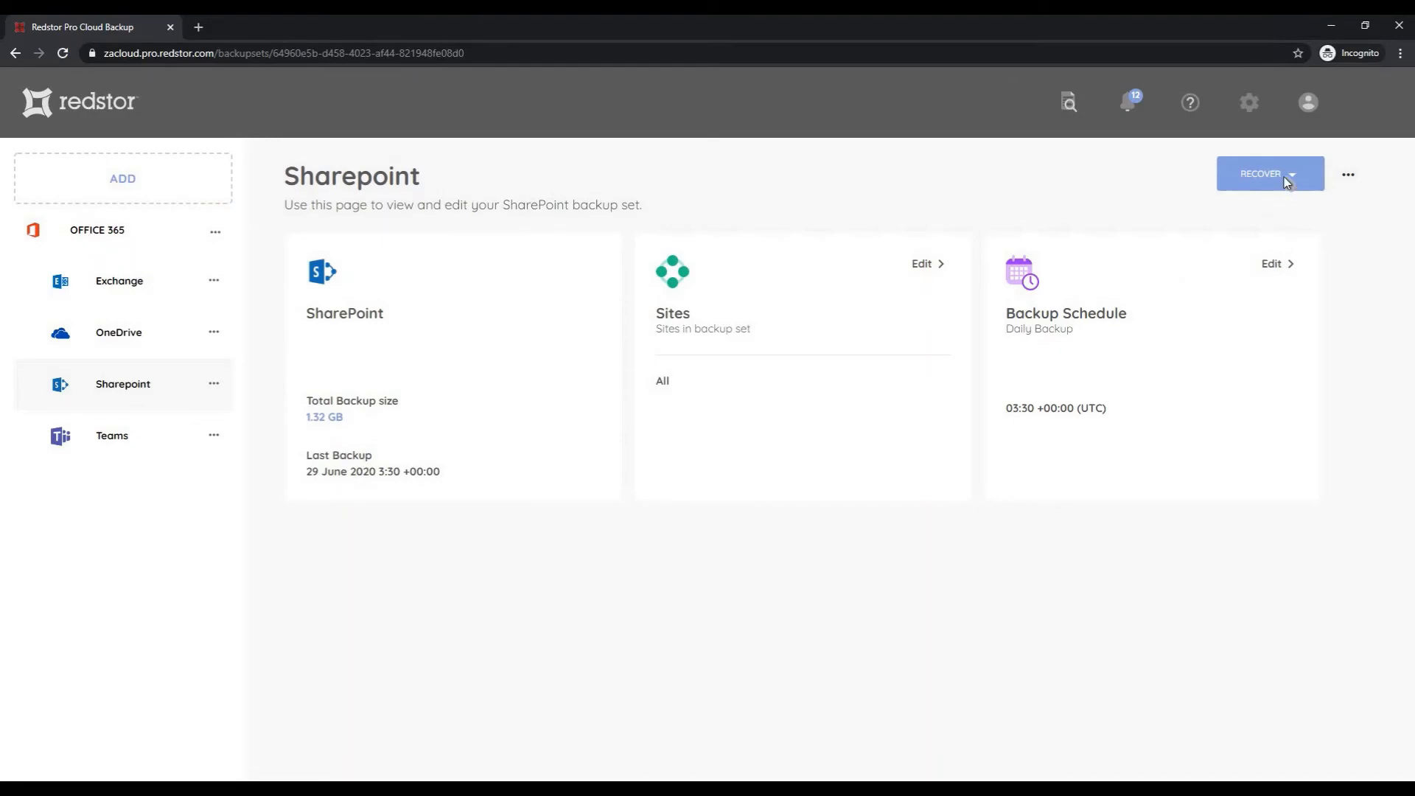
# Recover all SharePoint sites back to SharePoint at a new location
pyautogui.click(1283, 177)
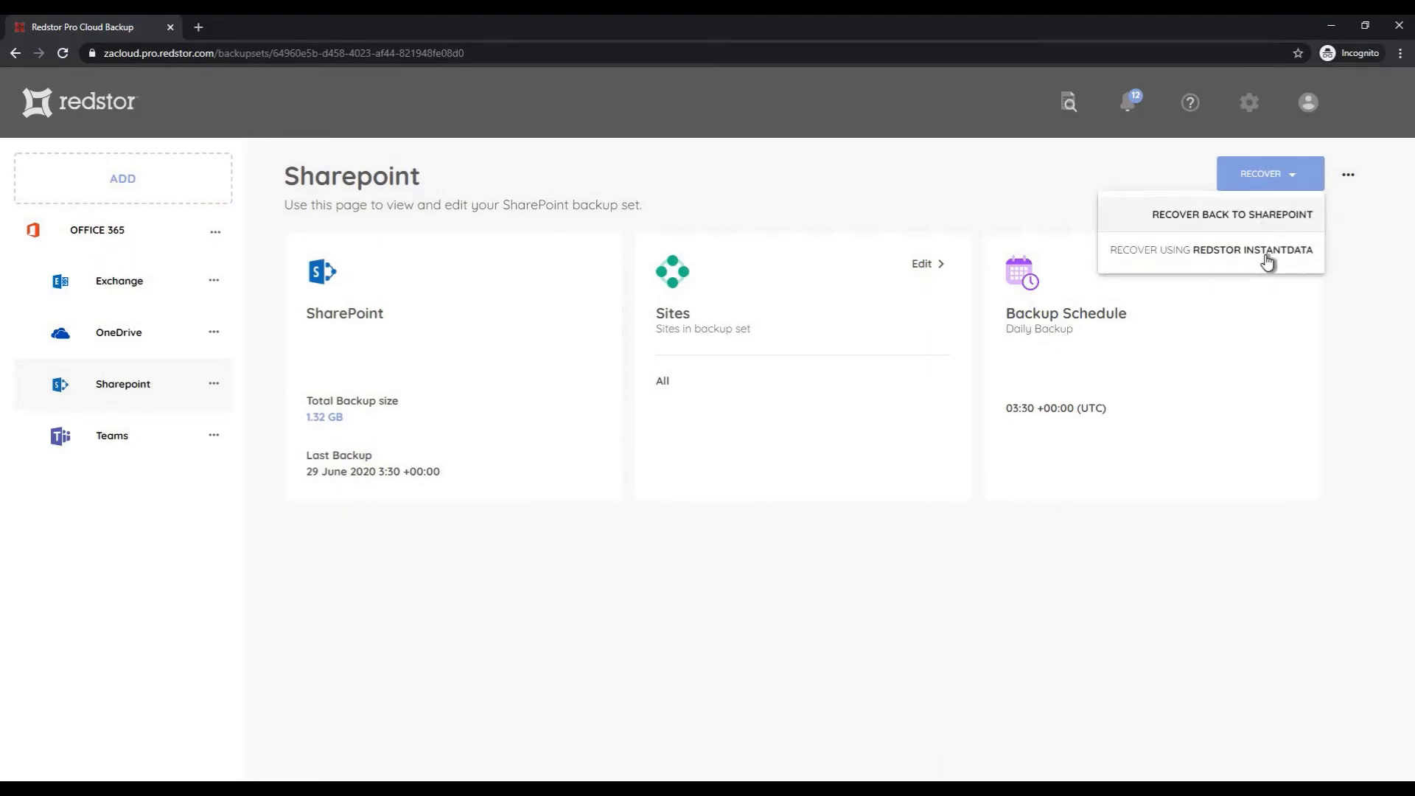
pyautogui.click(1266, 222)
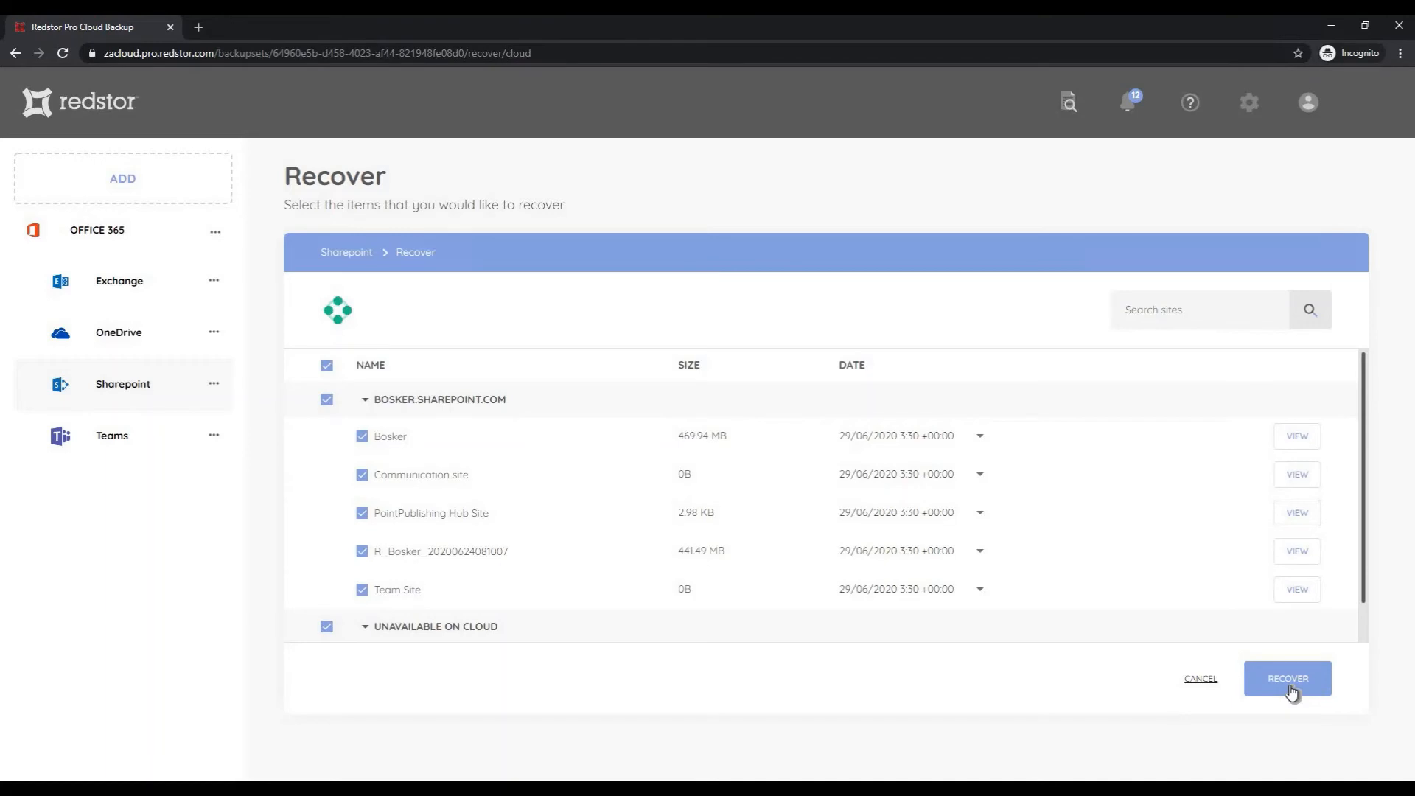
pyautogui.click(1292, 691)
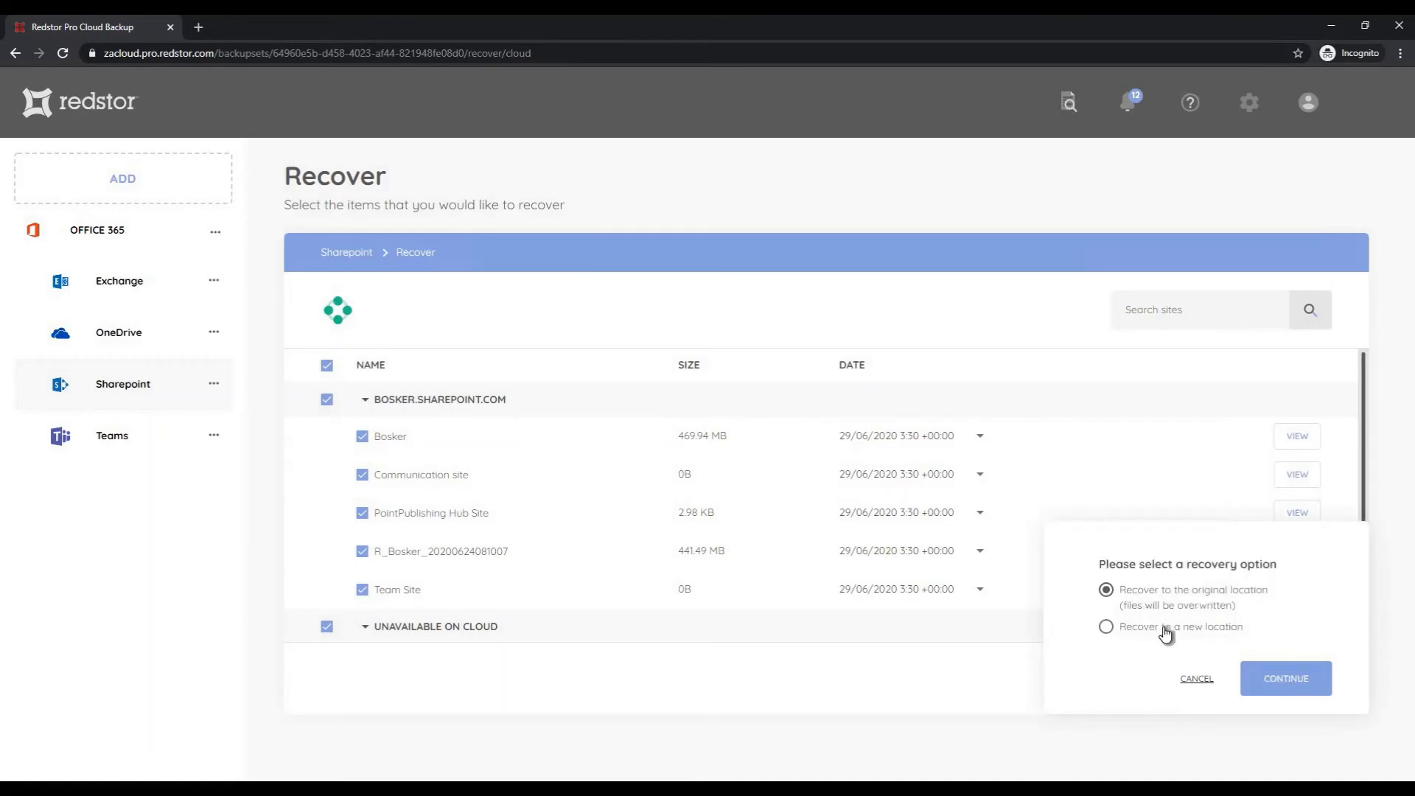
pyautogui.click(1120, 628)
pyautogui.click(1303, 679)
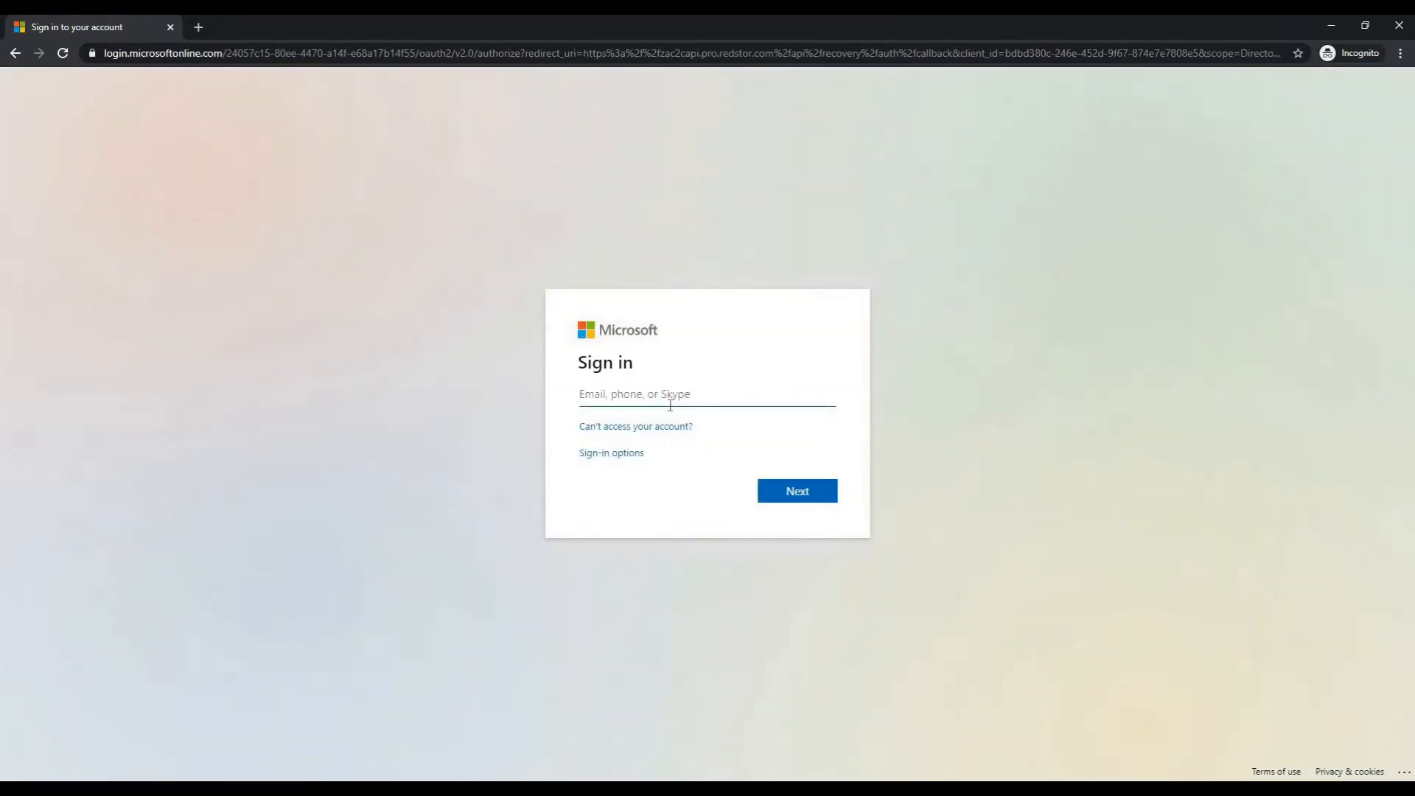
# Sign in with the administrator's e-mail and password and choose to stay signed in
pyautogui.press('Return')
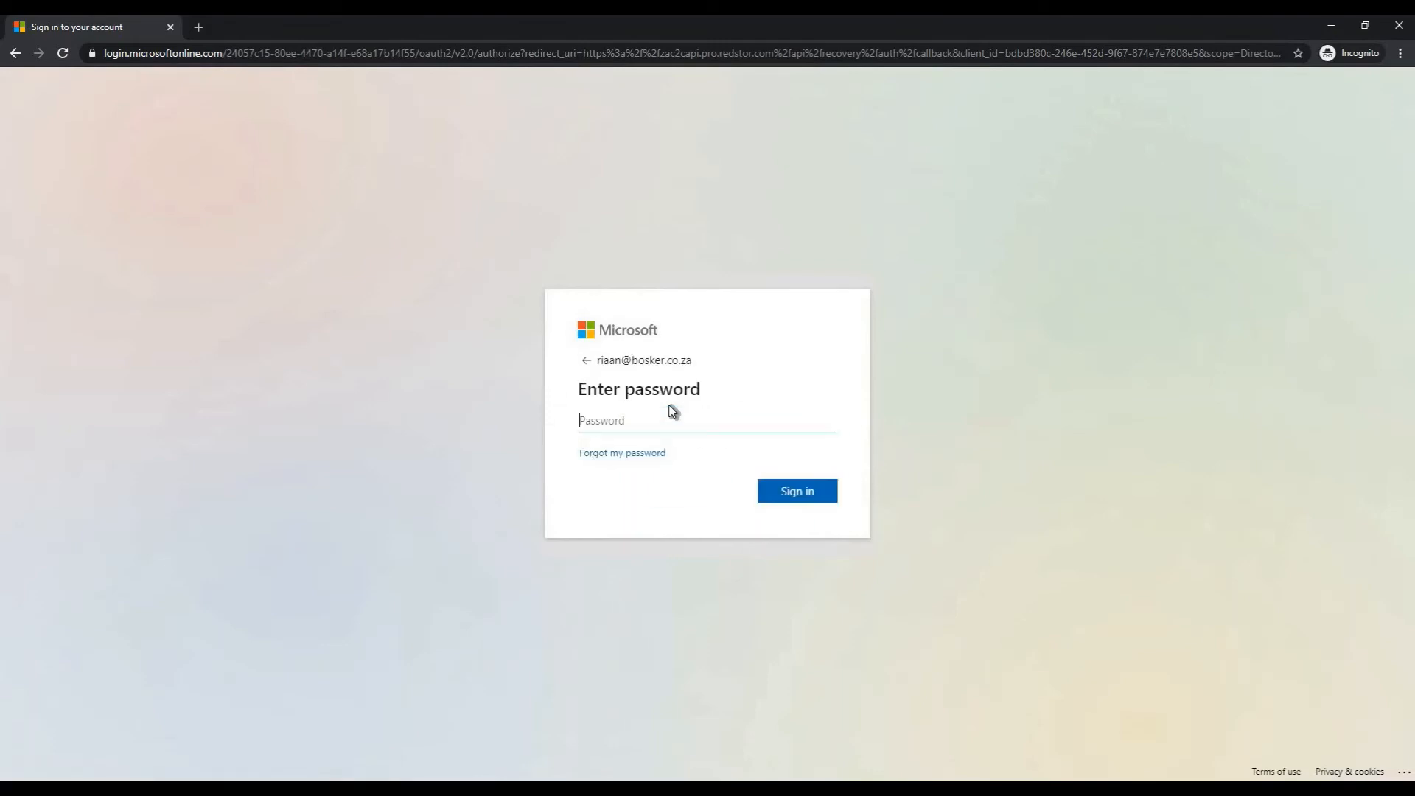
pyautogui.write('•••••••••••')
pyautogui.press('Return')
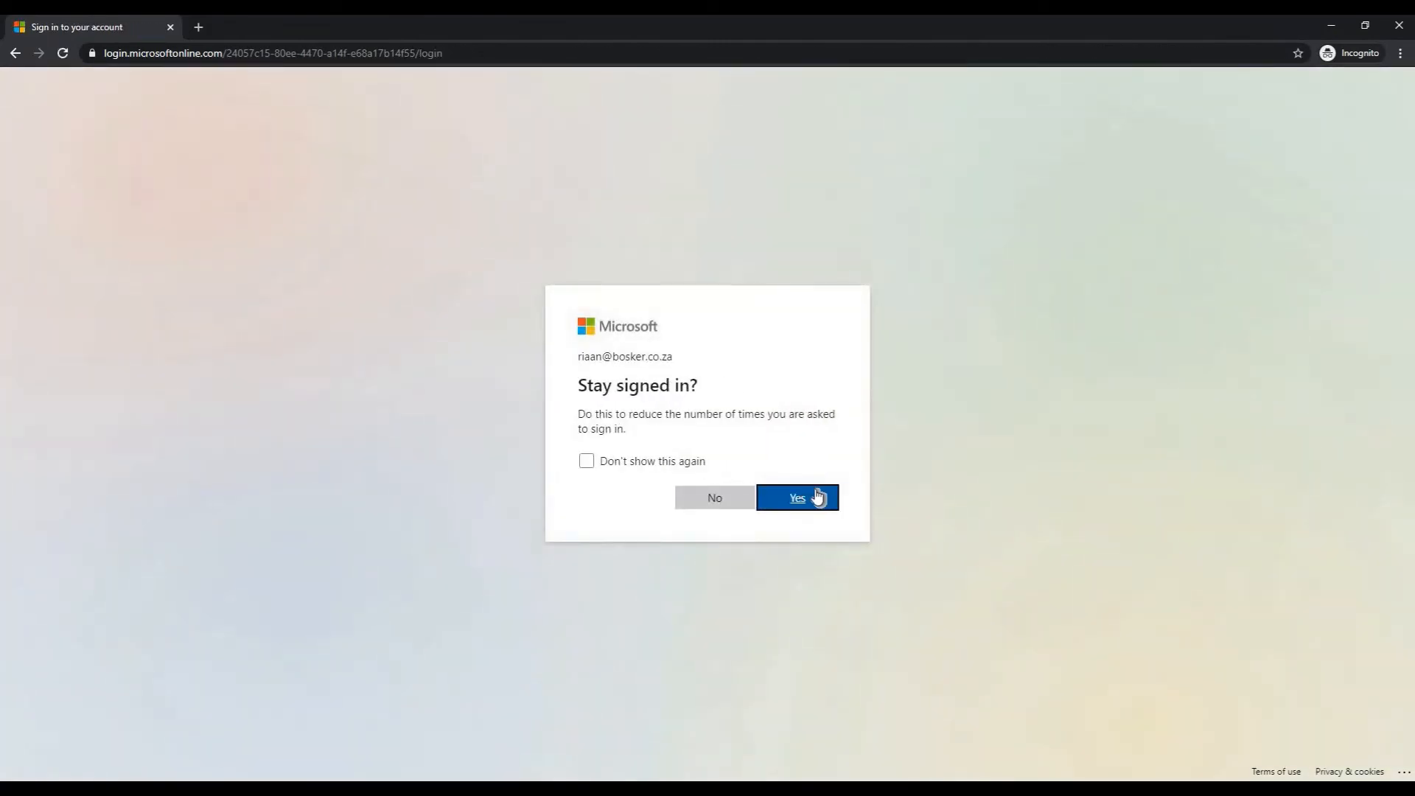
pyautogui.click(817, 494)
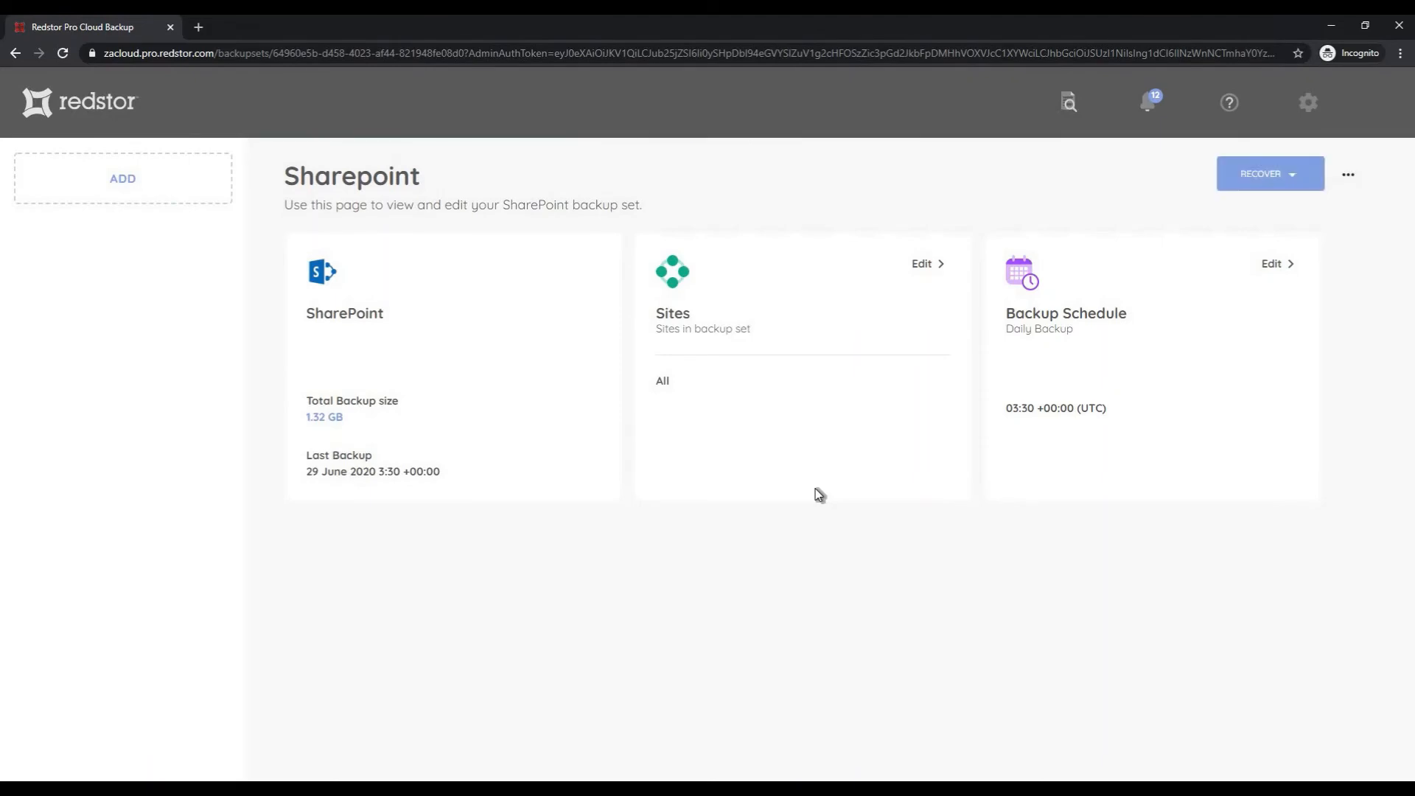
# Recover all SharePoint sites using Redstor InstantData with links valid for 8 hours
pyautogui.click(1269, 190)
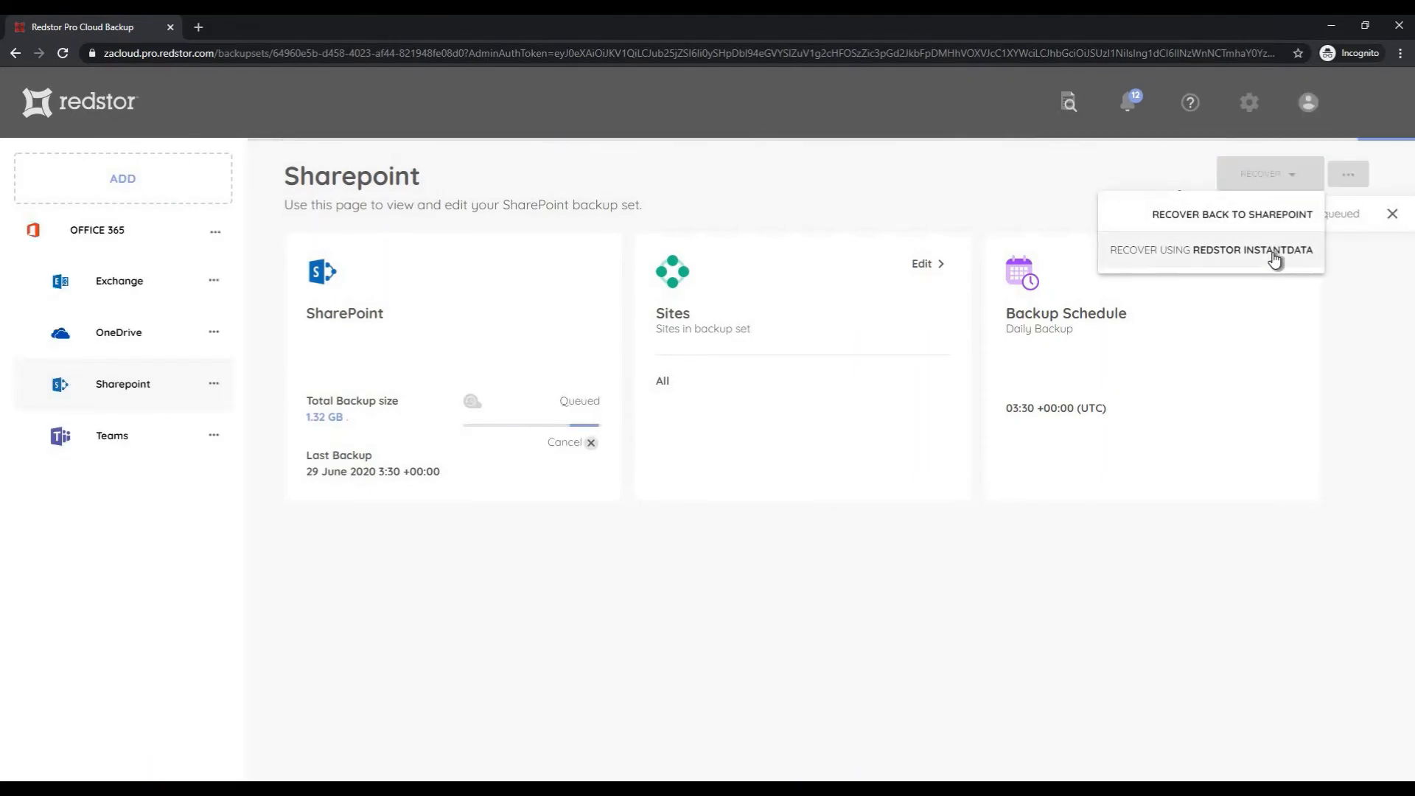
pyautogui.click(1315, 366)
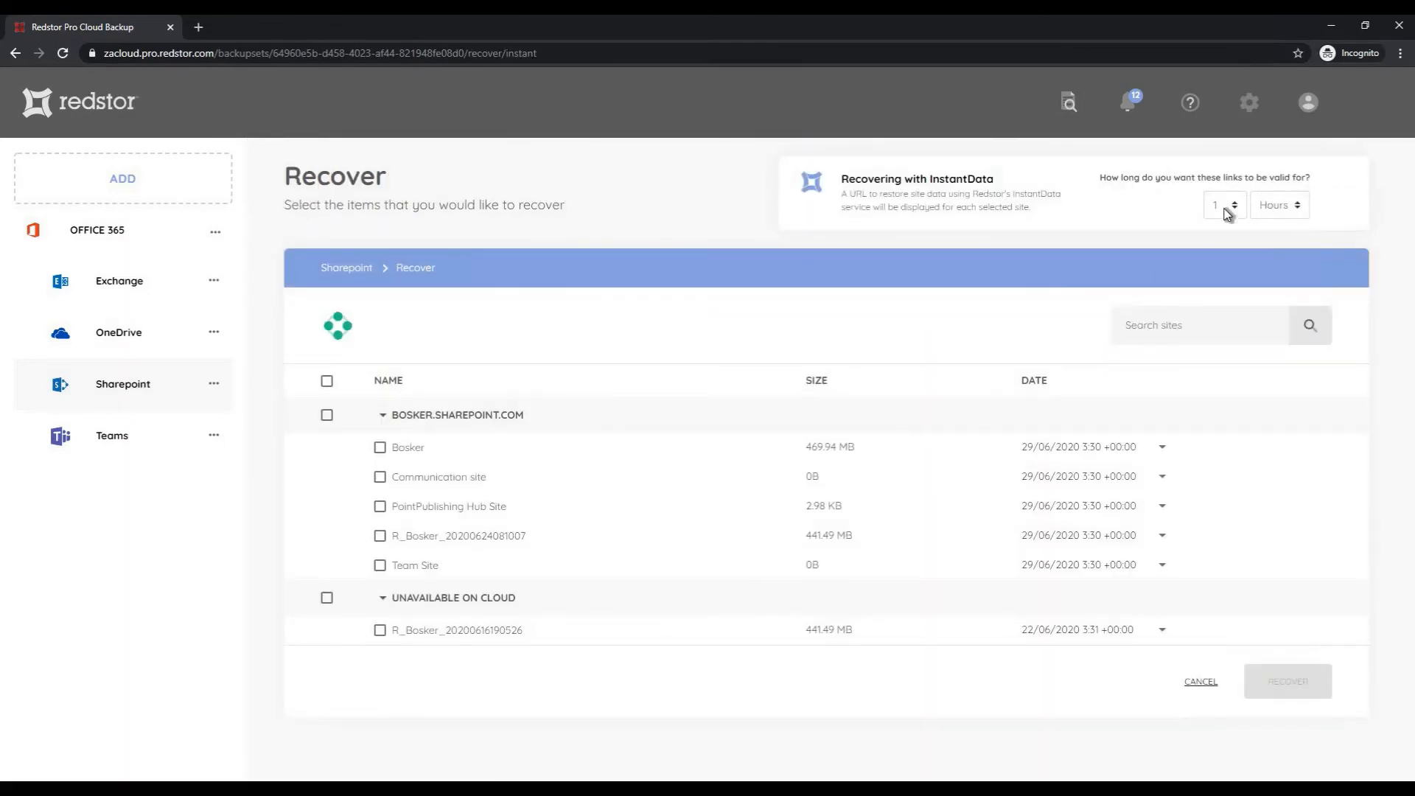
pyautogui.click(1223, 206)
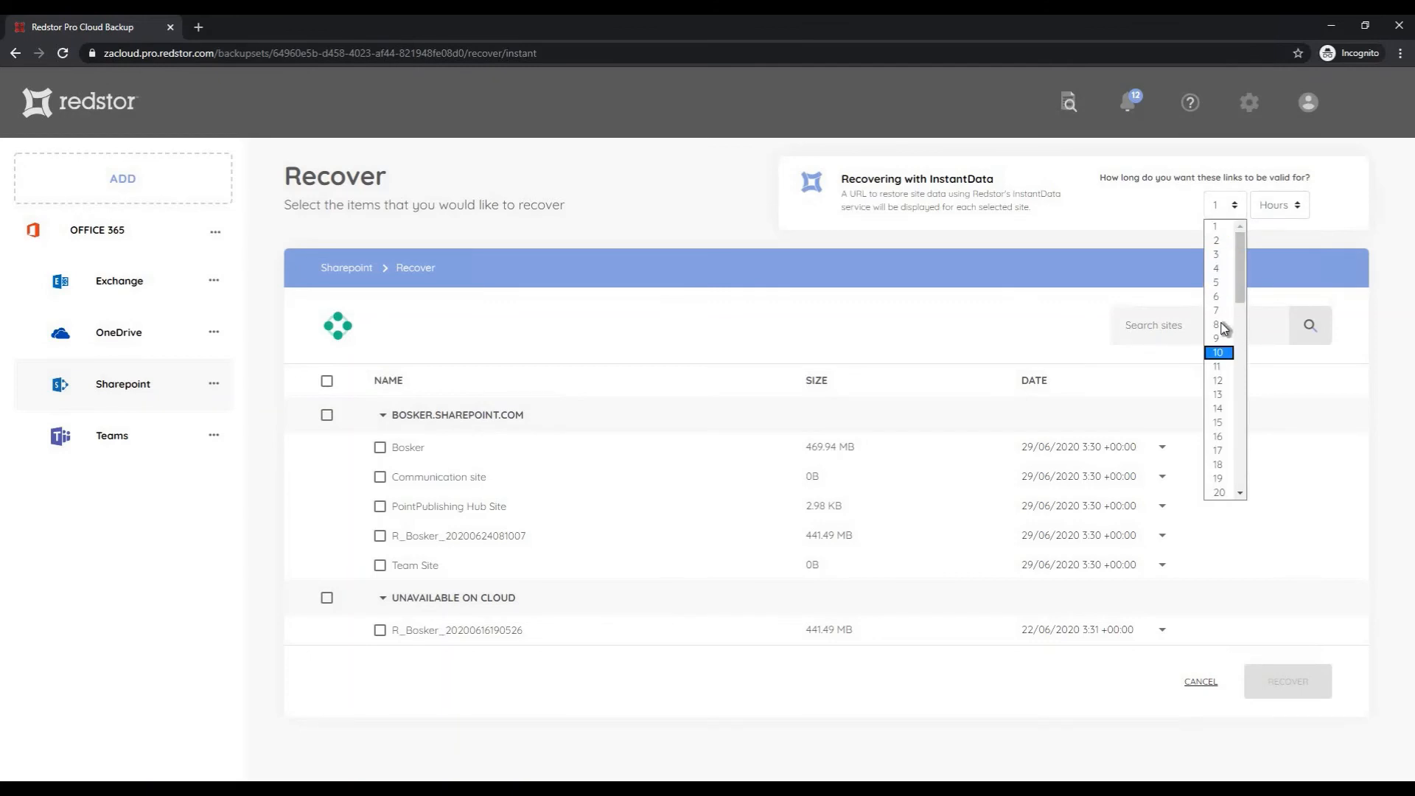
pyautogui.click(1224, 325)
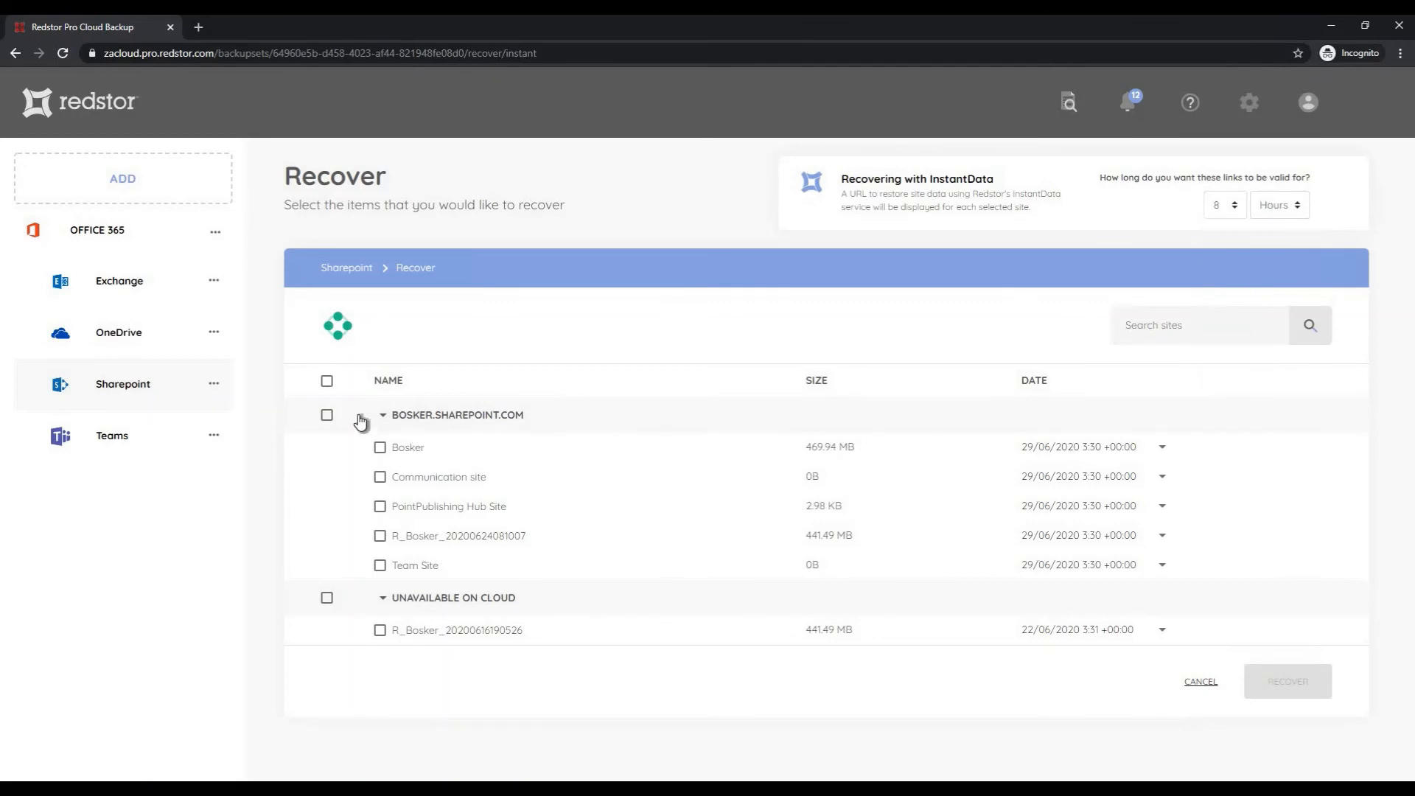
pyautogui.click(328, 381)
pyautogui.click(379, 630)
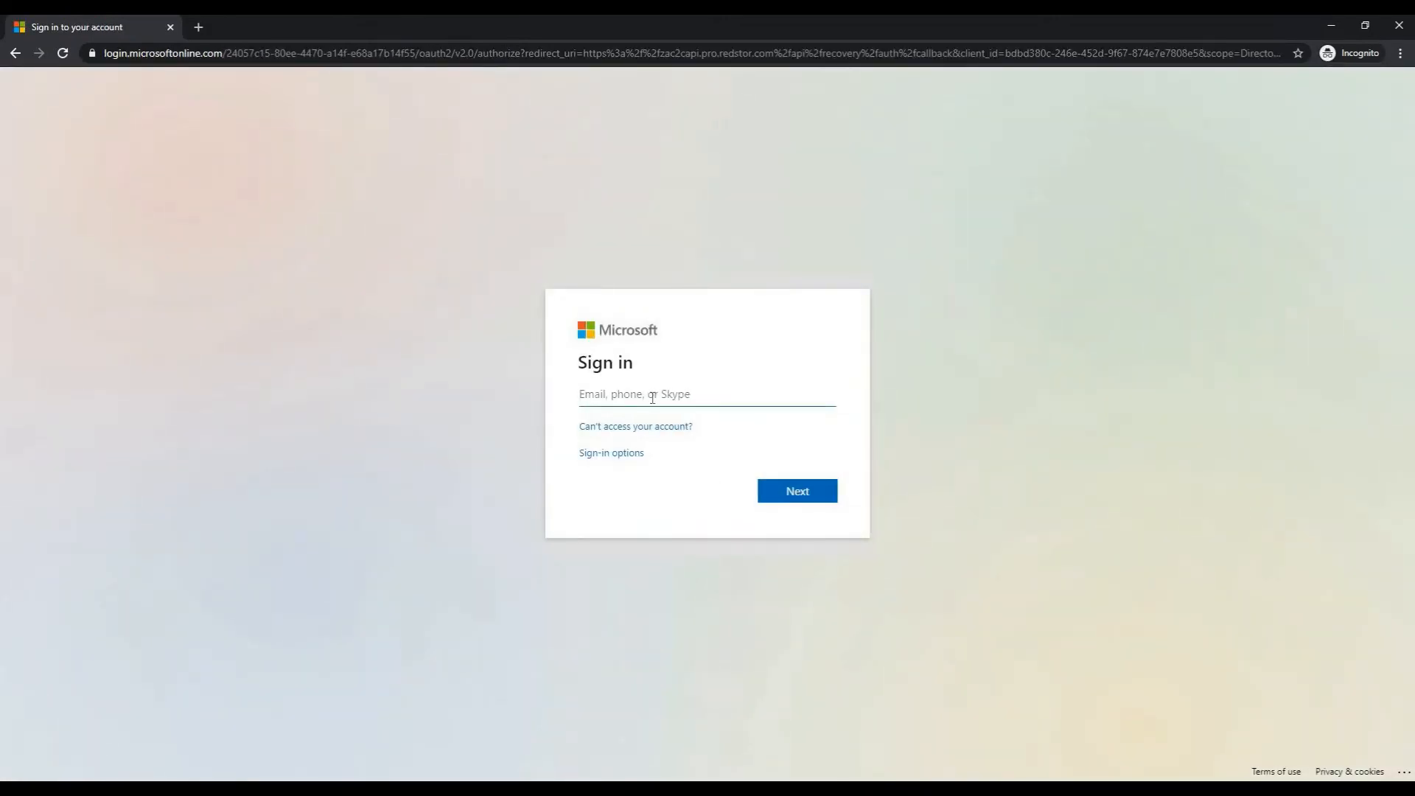
# Sign in to Microsoft again with the administrator's e-mail and password
pyautogui.press('Return')
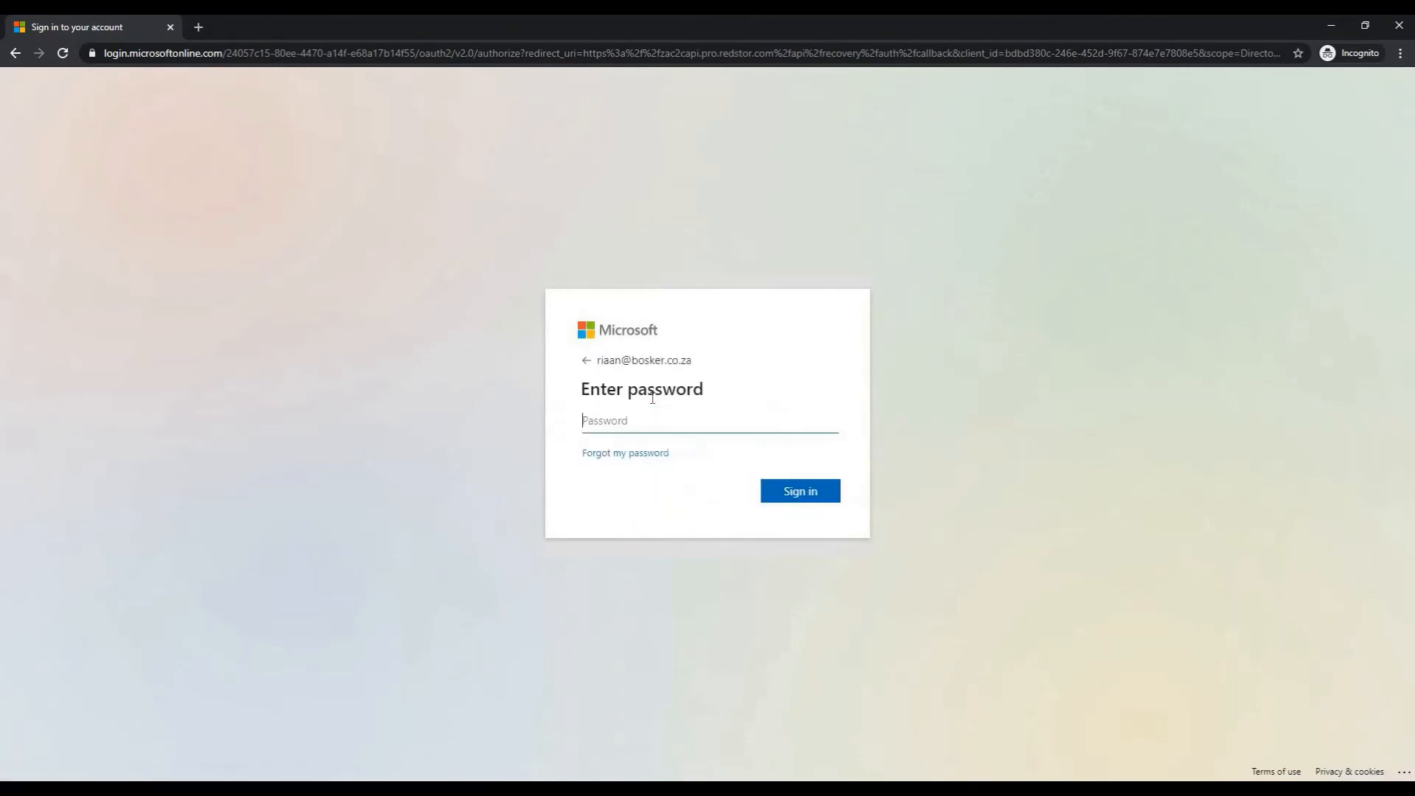
pyautogui.write('•••••••••')
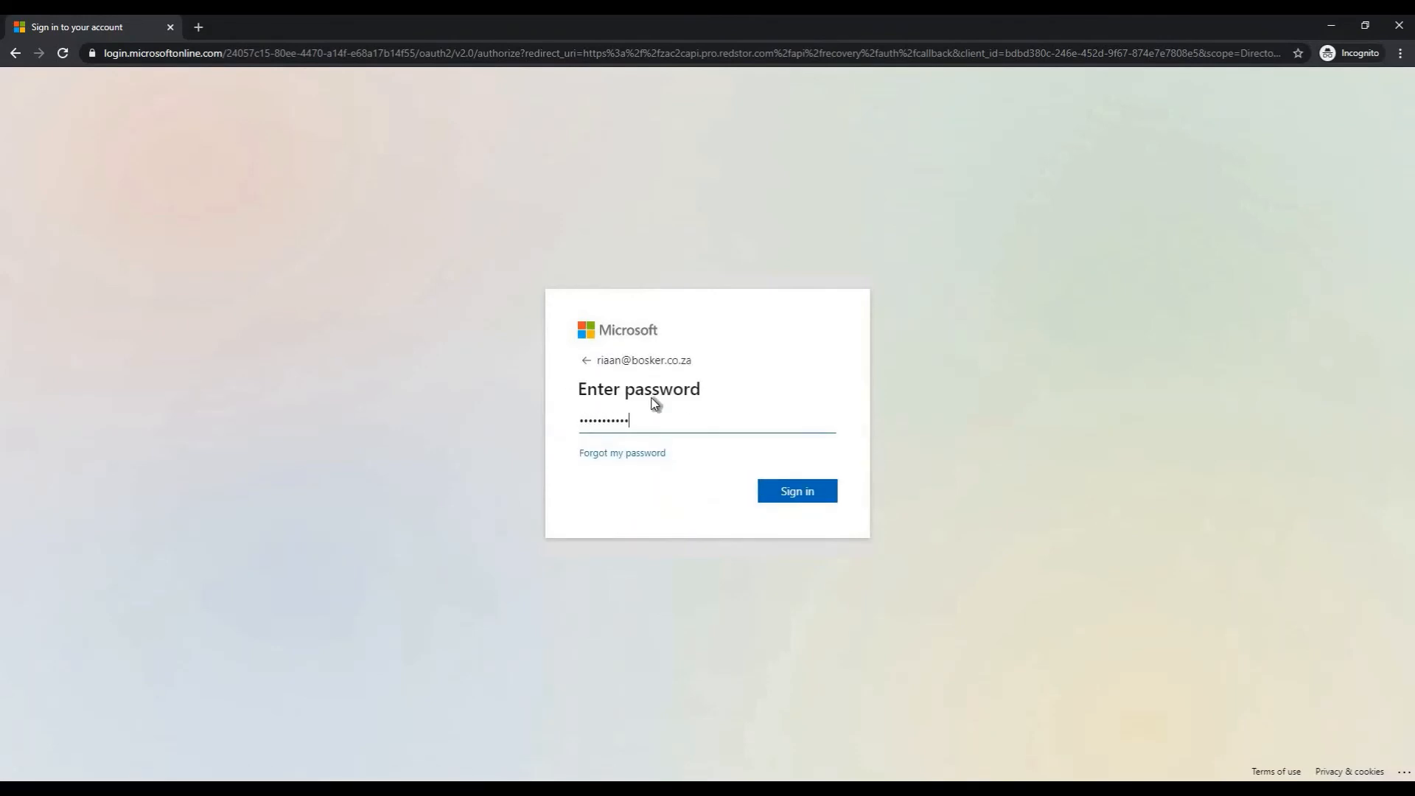
pyautogui.press('Return')
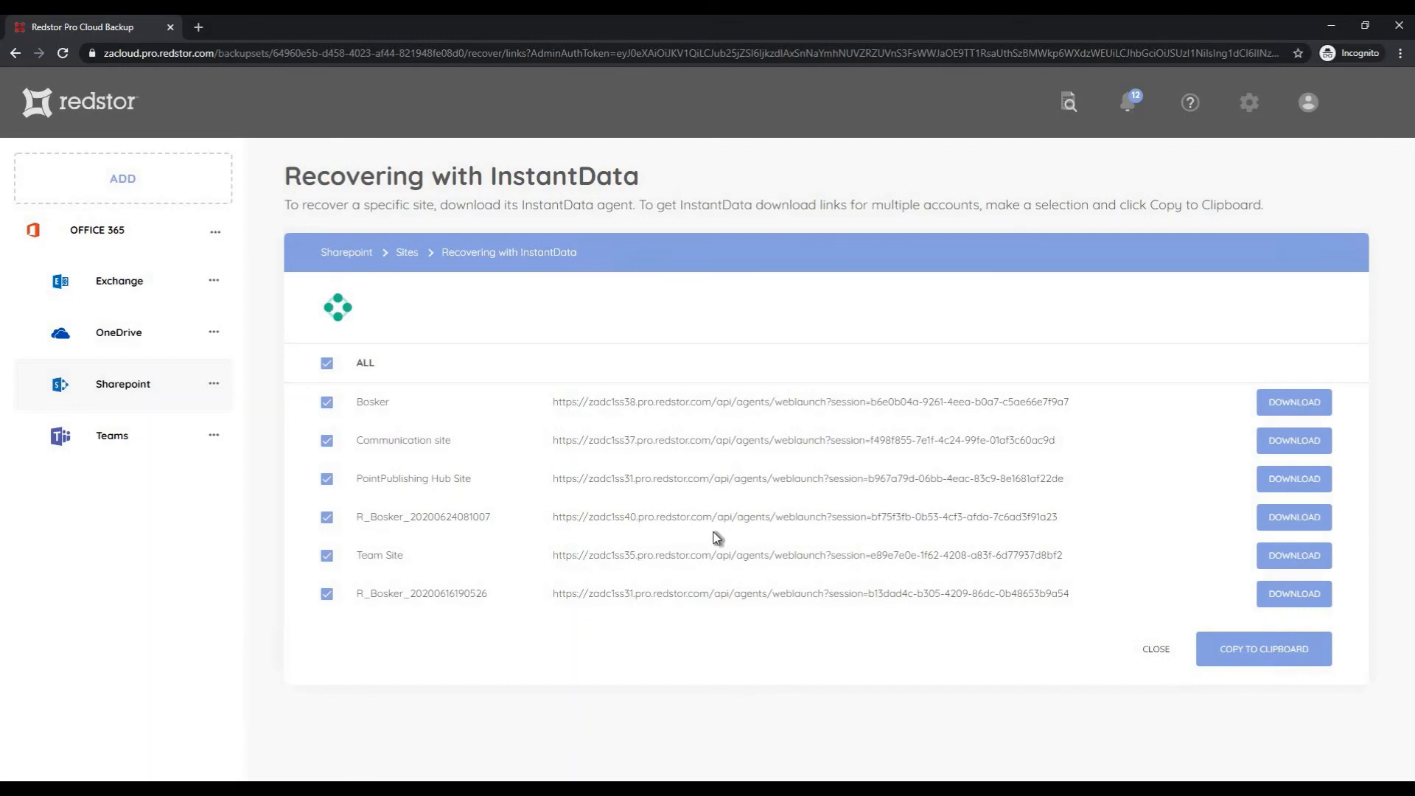
# Mount the Bosker site's last backup as temporary drive X: through InstantData Temporary File Access
pyautogui.click(1288, 407)
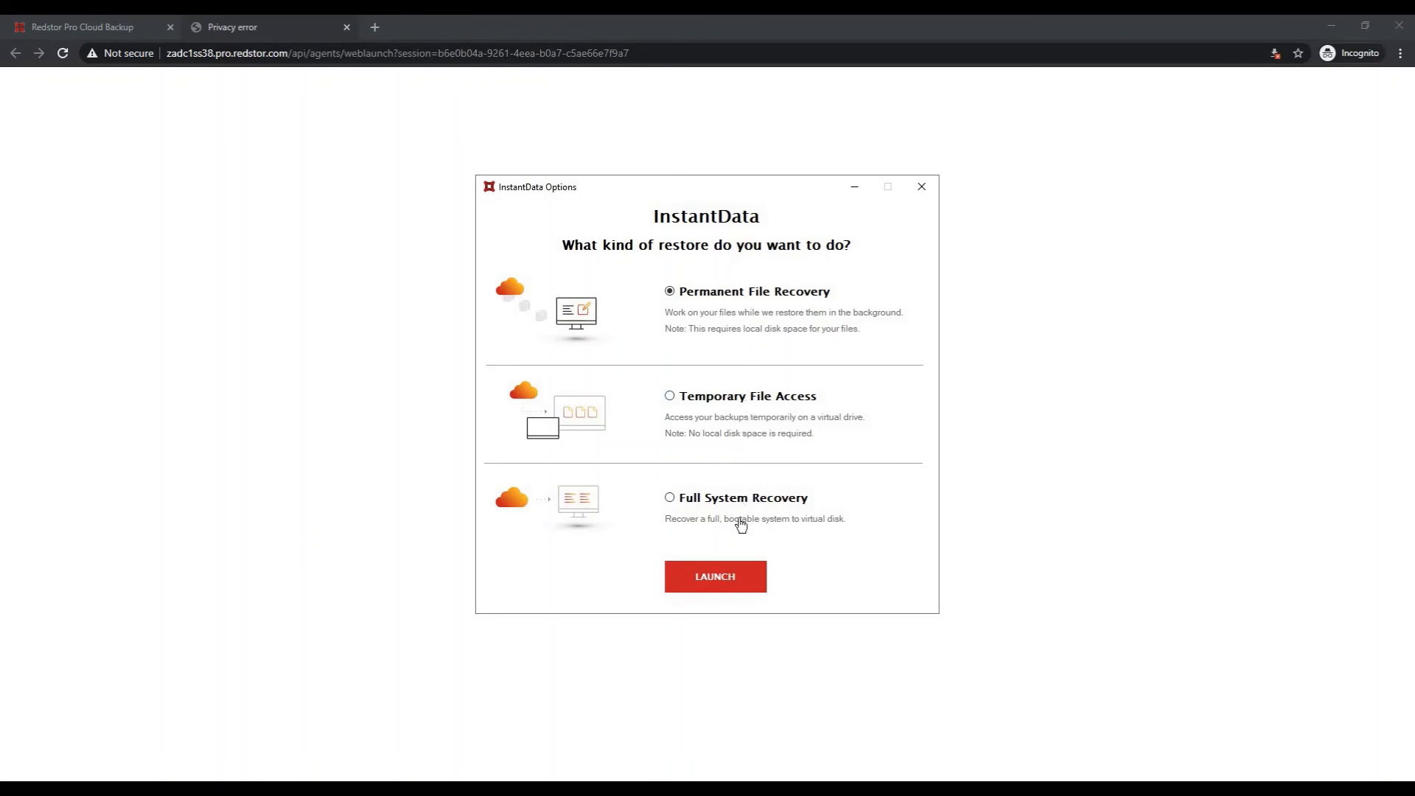
pyautogui.click(734, 430)
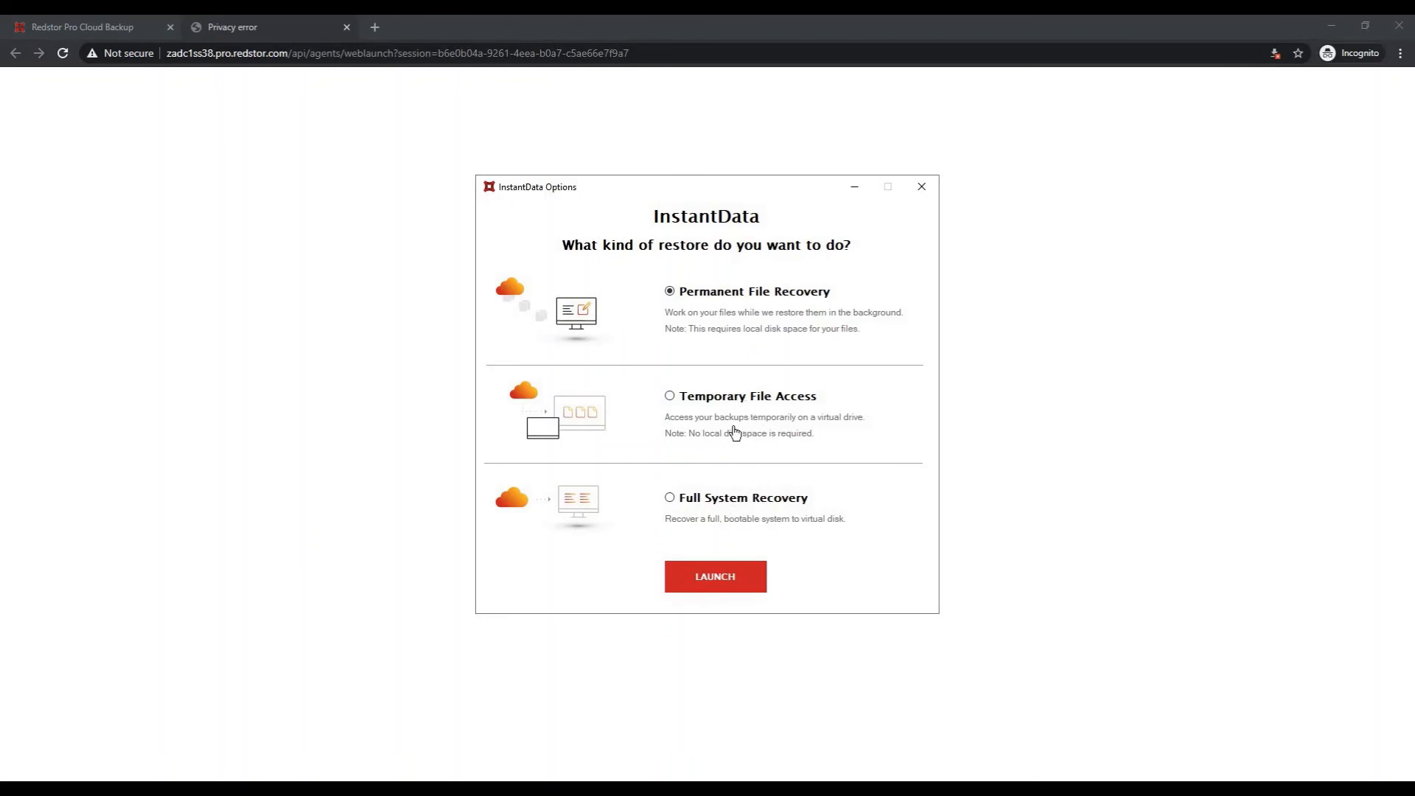
pyautogui.click(752, 574)
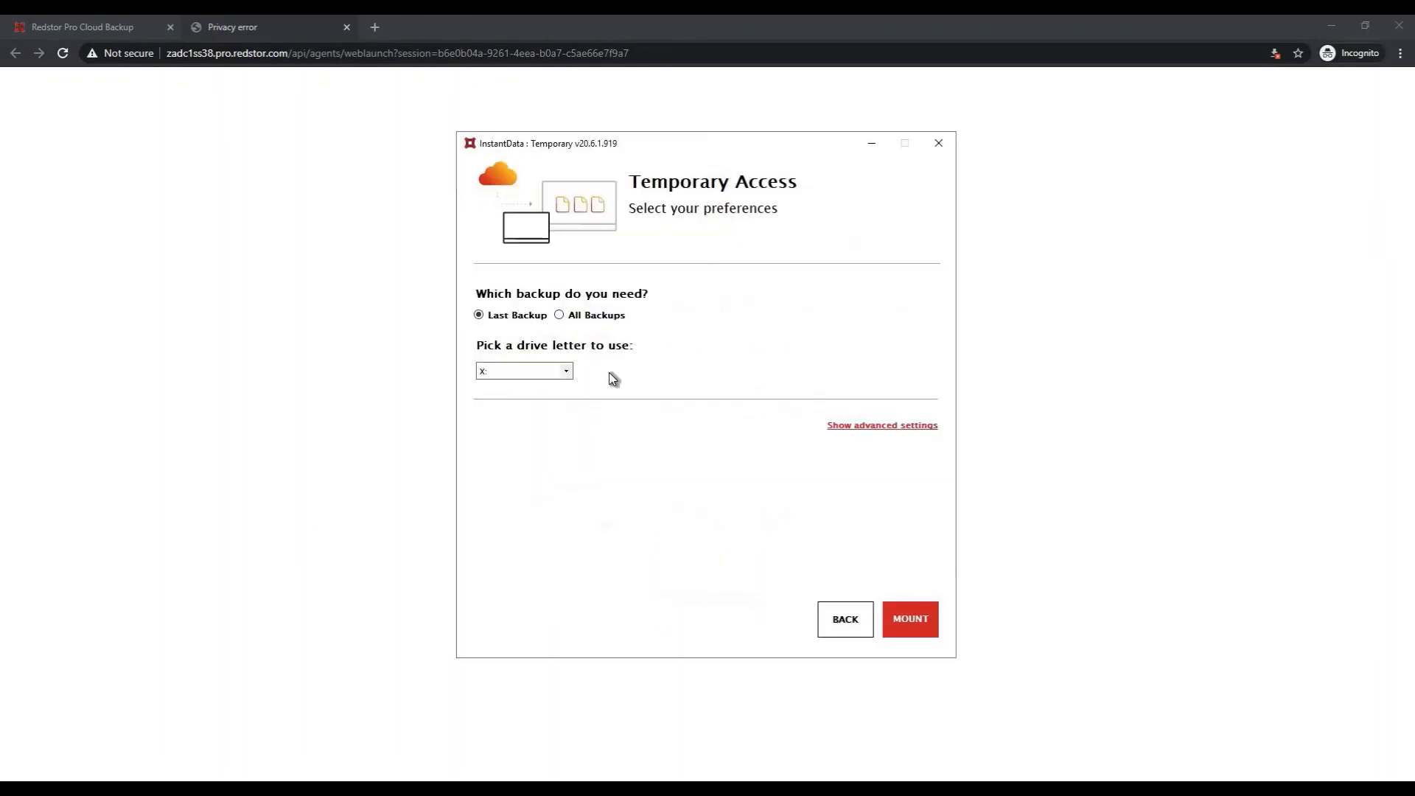
pyautogui.click(907, 620)
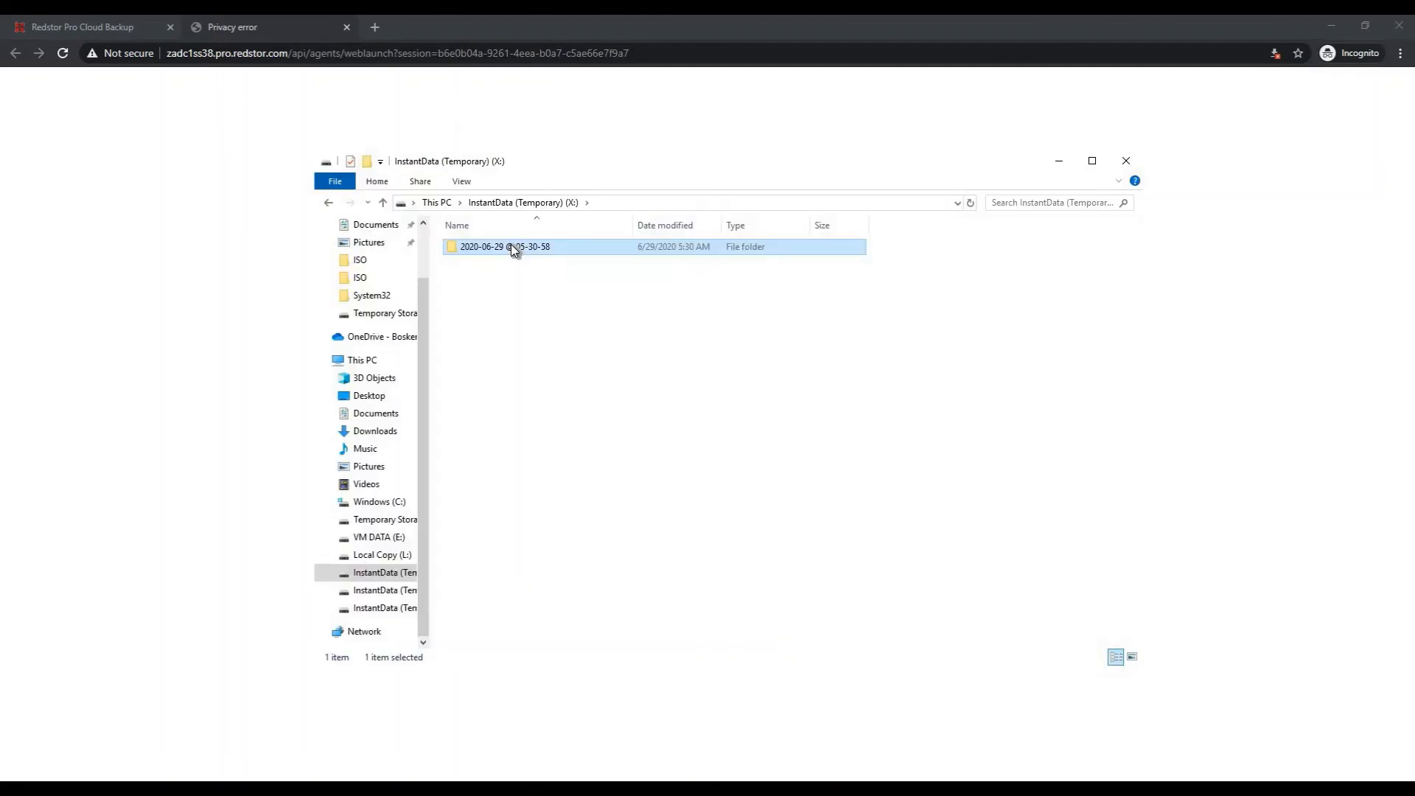
# Browse the 2020-06-29 snapshot's Shared Documents > General files, then view the restored Teams General channel chat
pyautogui.doubleClick(510, 252)
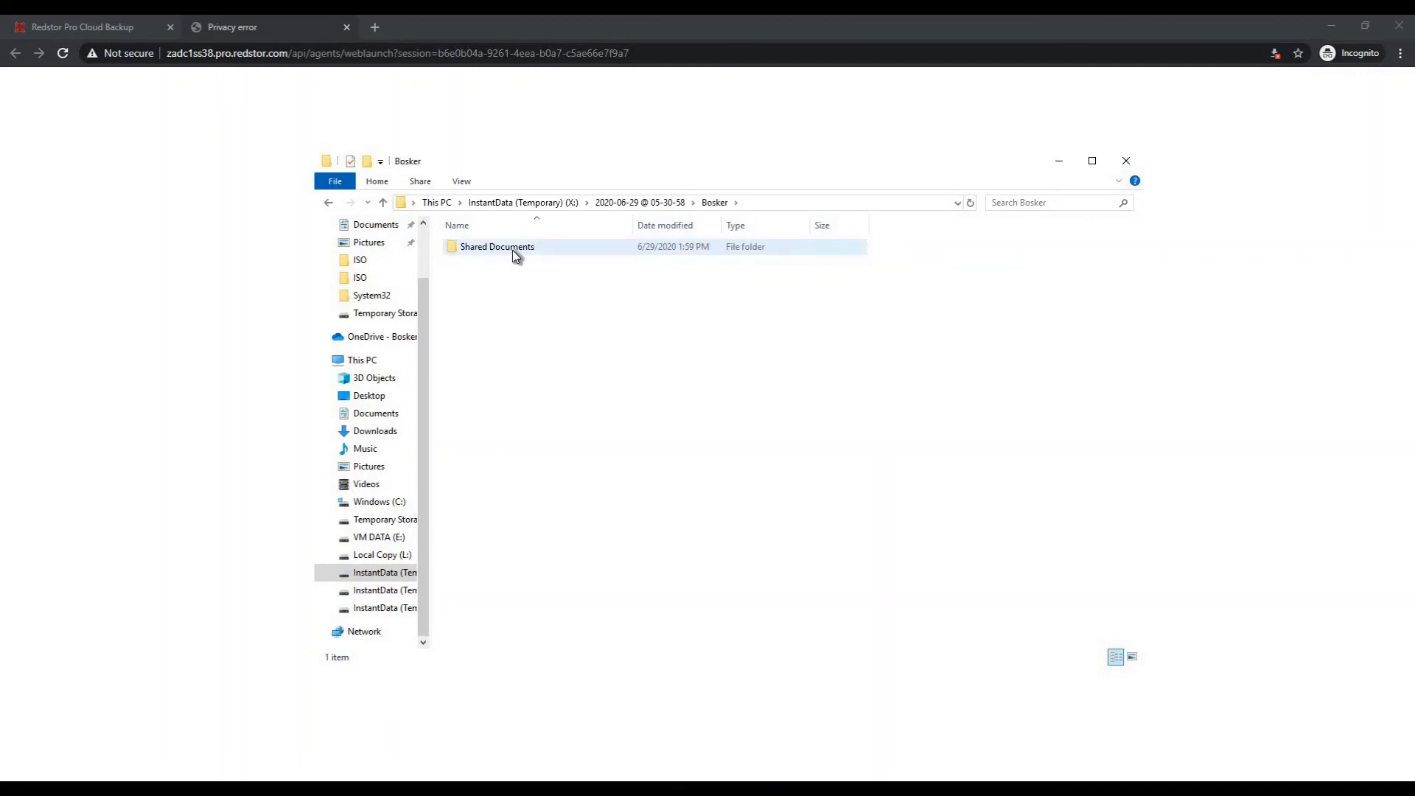
pyautogui.doubleClick(513, 250)
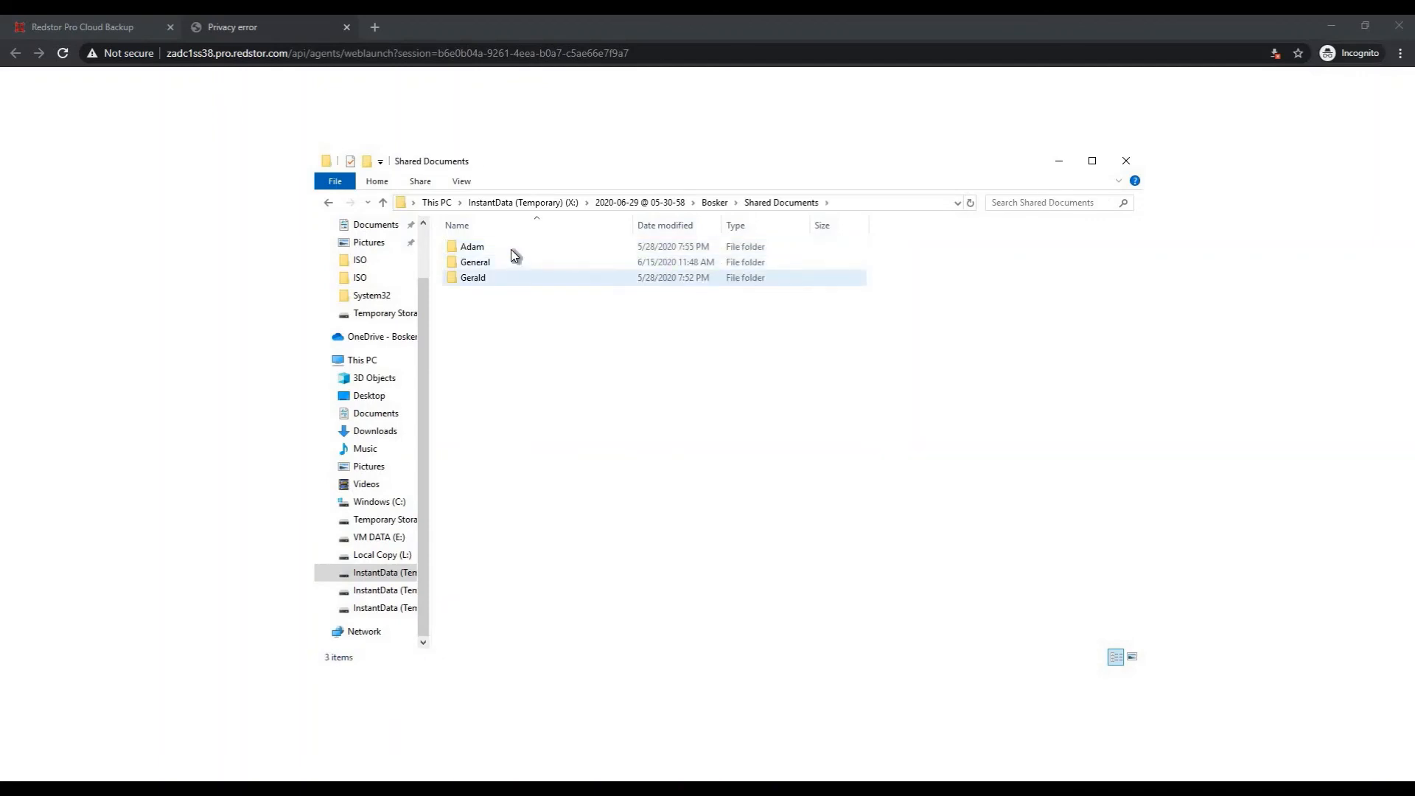
pyautogui.doubleClick(514, 262)
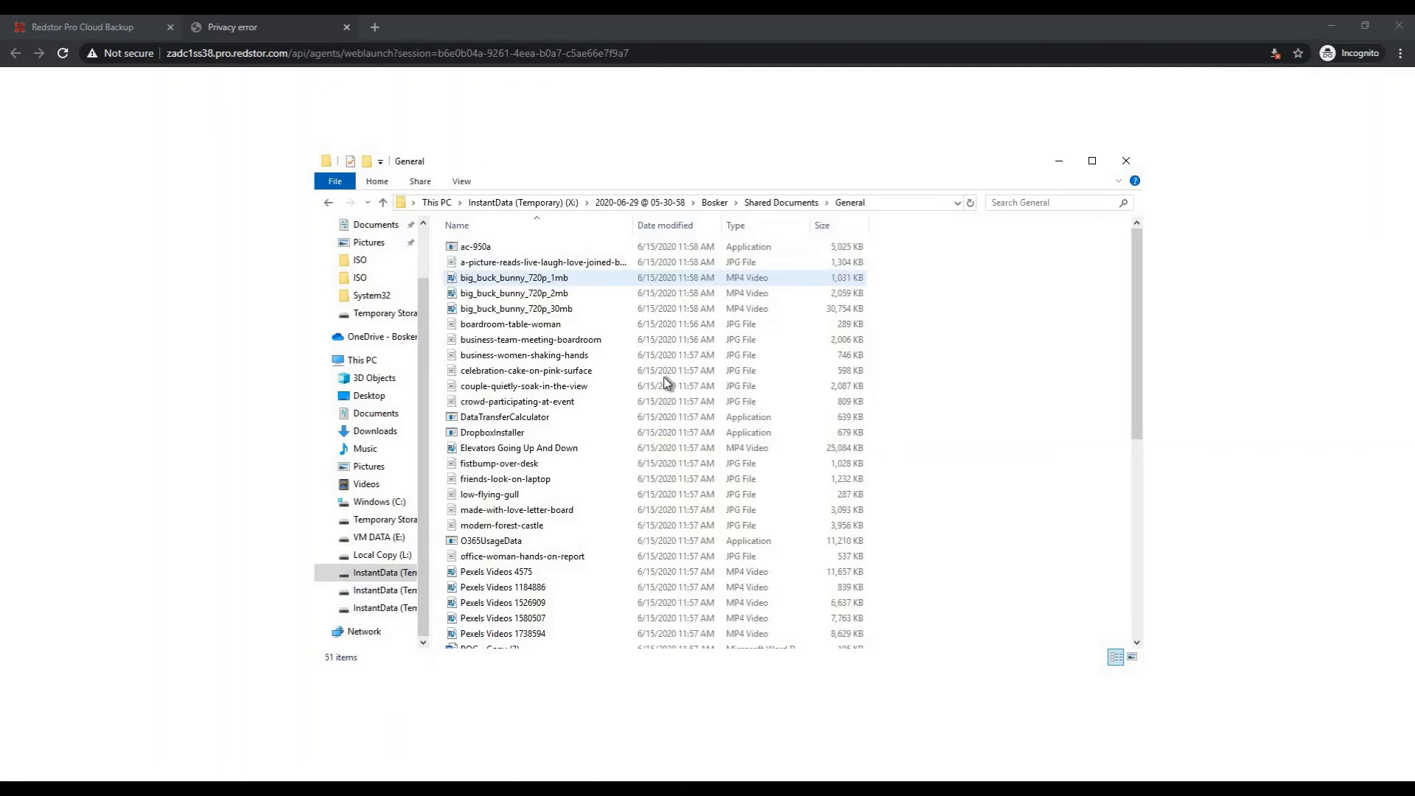
pyautogui.scroll(-8, 698, 518)
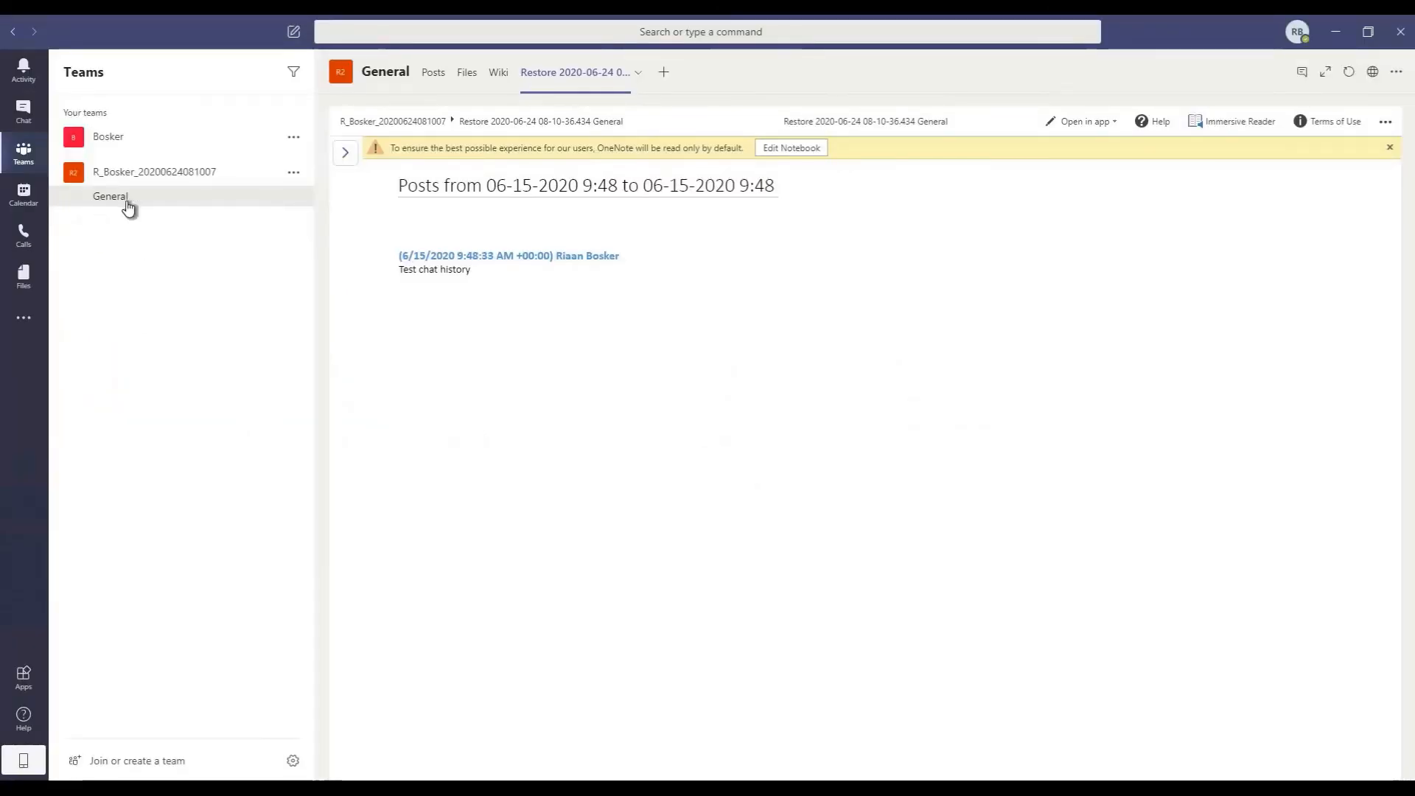
pyautogui.click(124, 201)
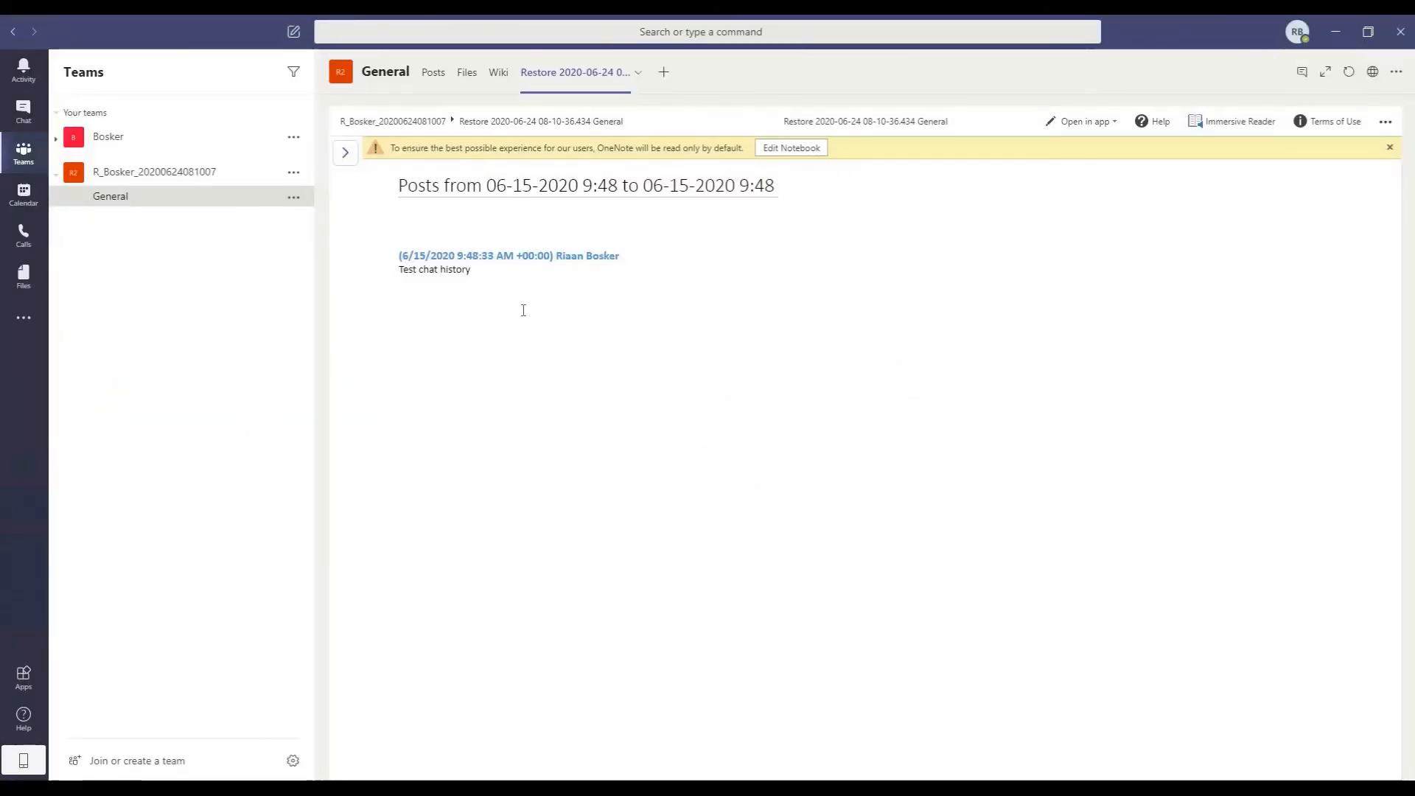